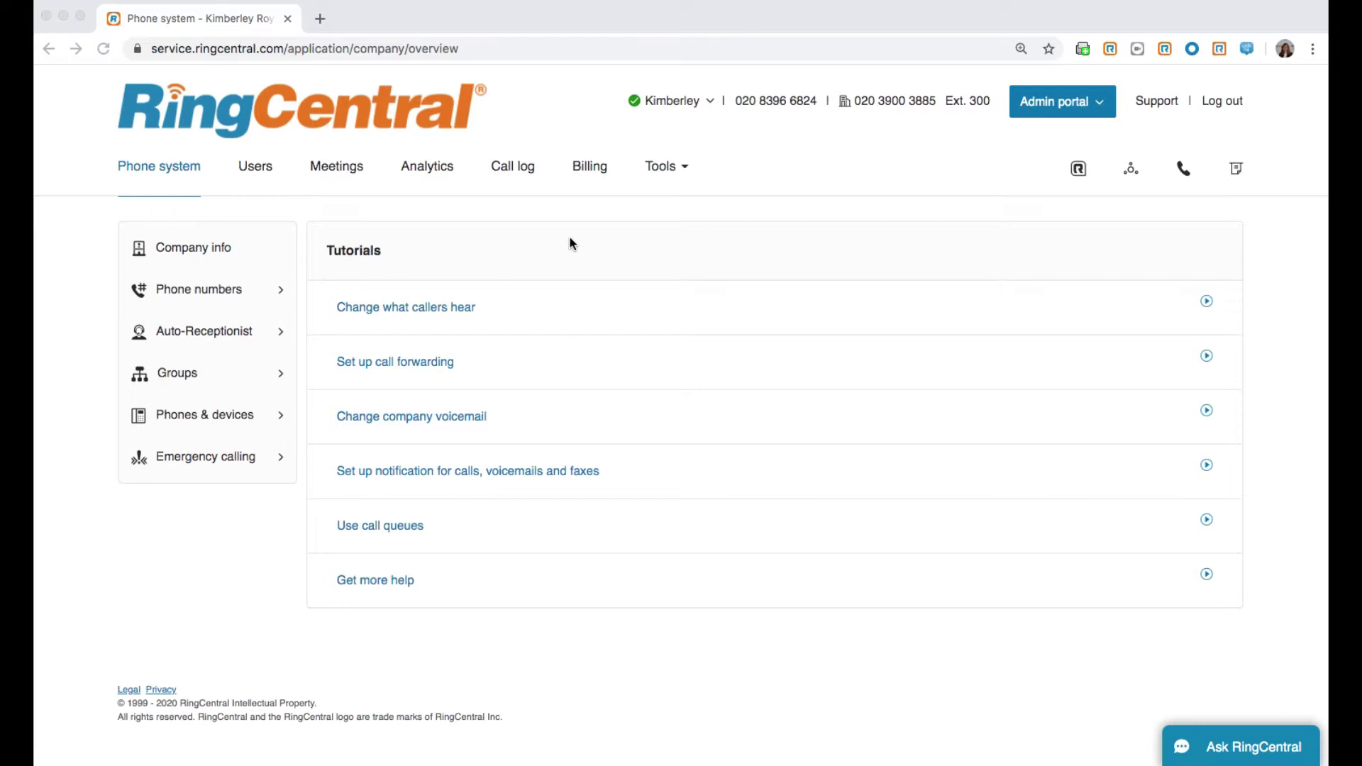
- Open the analytics portal and view the Message and Phone reports under Adoption & Usage
{"action": "left_click", "coordinate": [428, 168]}
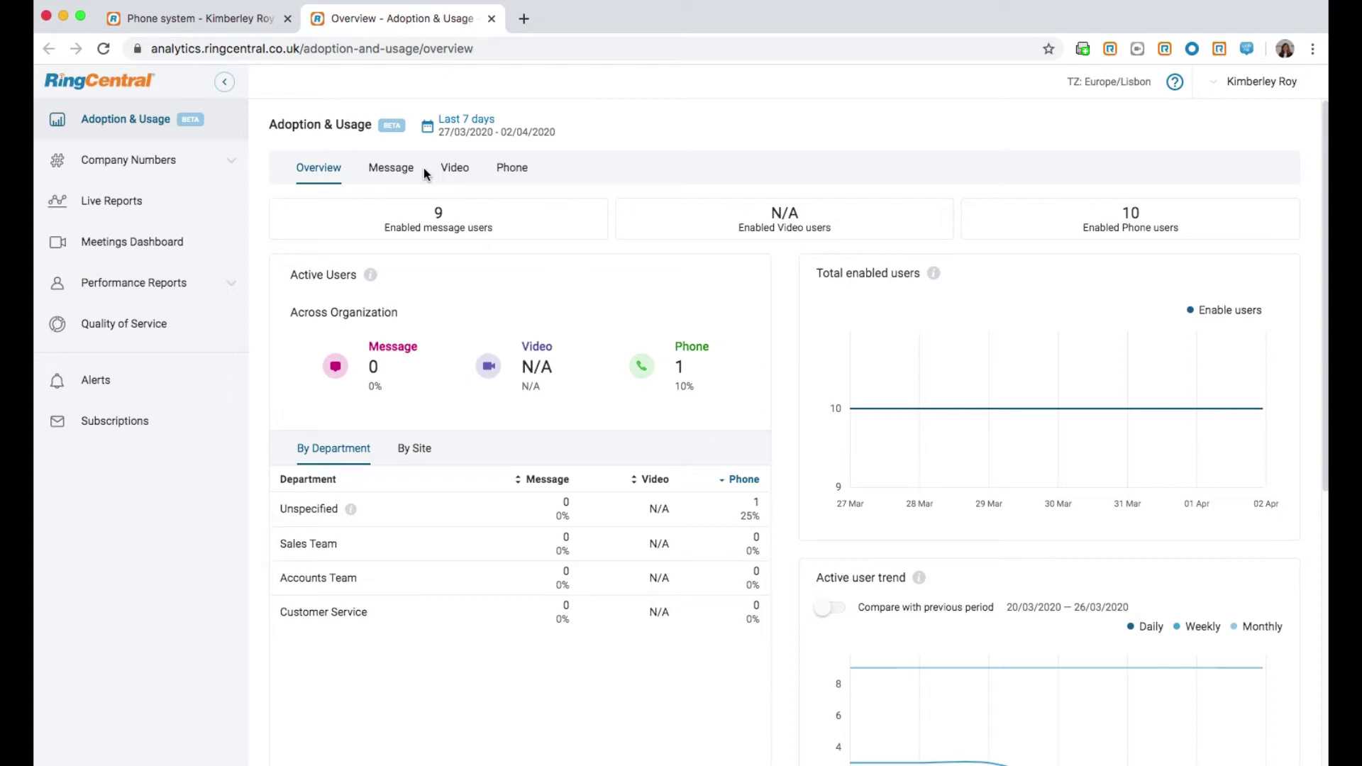
{"action": "left_click", "coordinate": [404, 173]}
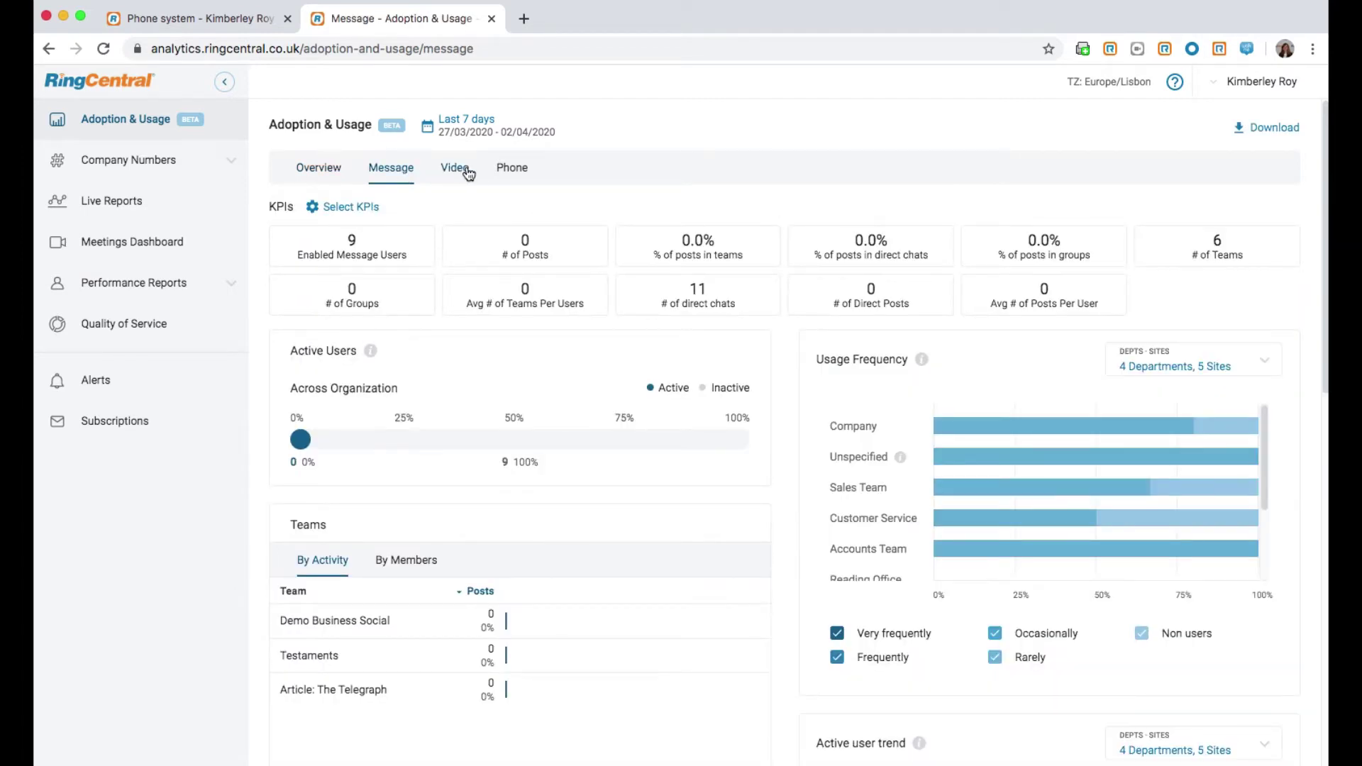
{"action": "left_click", "coordinate": [505, 172]}
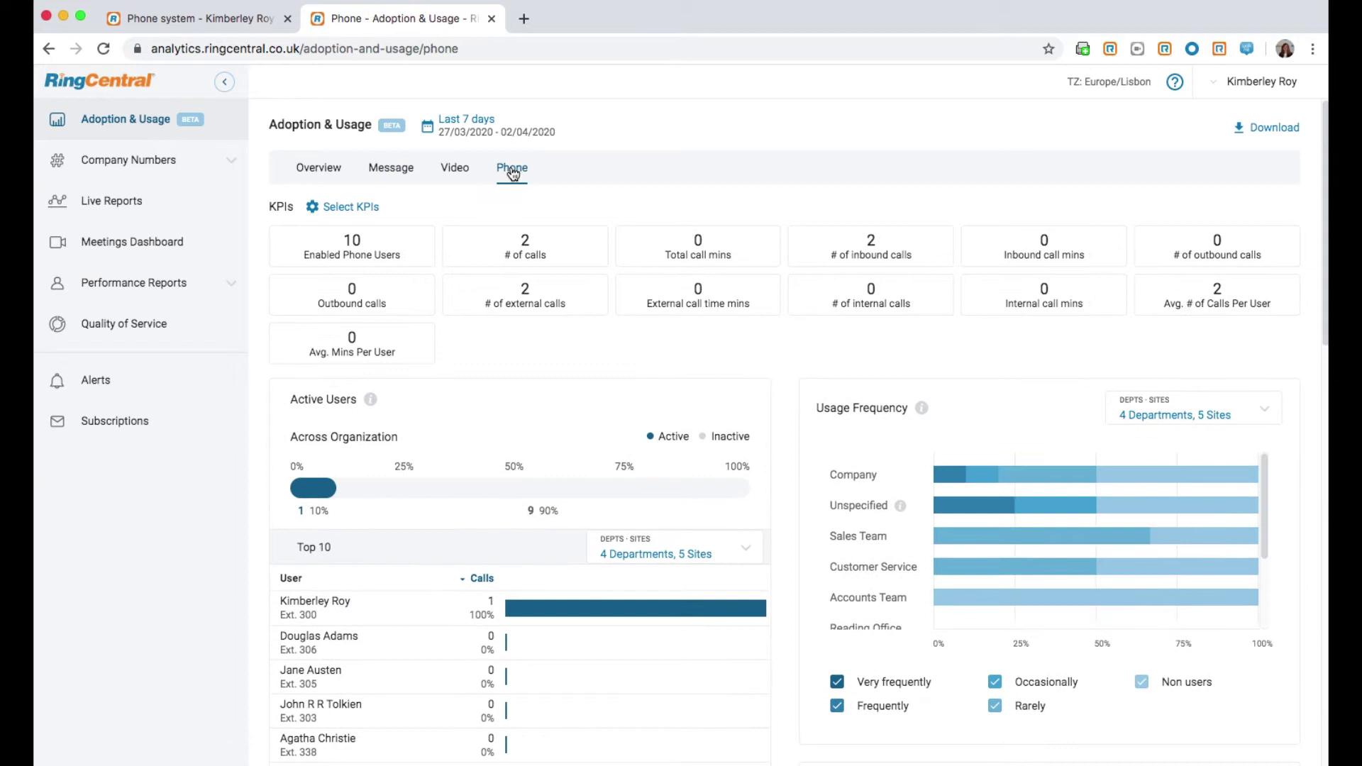
- Open the saved Weekly Company Numbers Report
{"action": "left_click", "coordinate": [126, 166]}
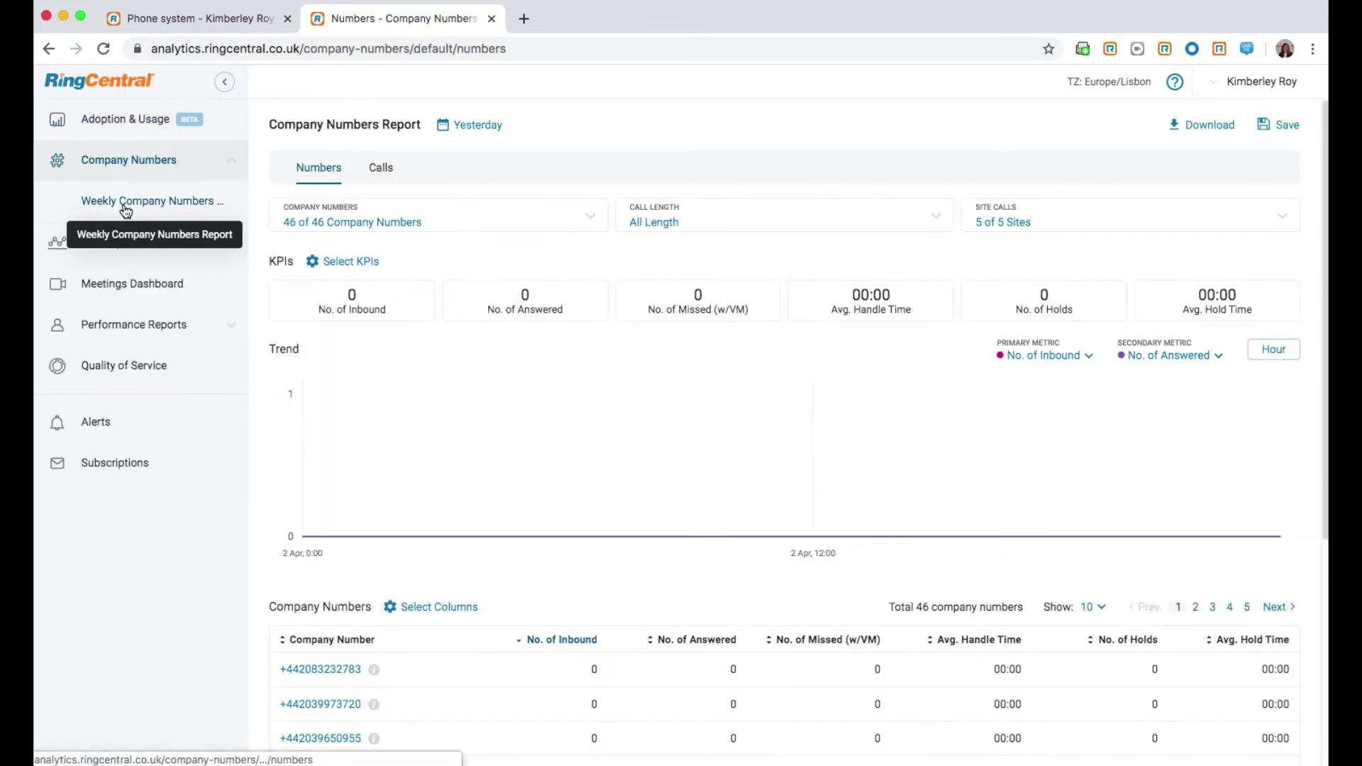
{"action": "left_click", "coordinate": [126, 207]}
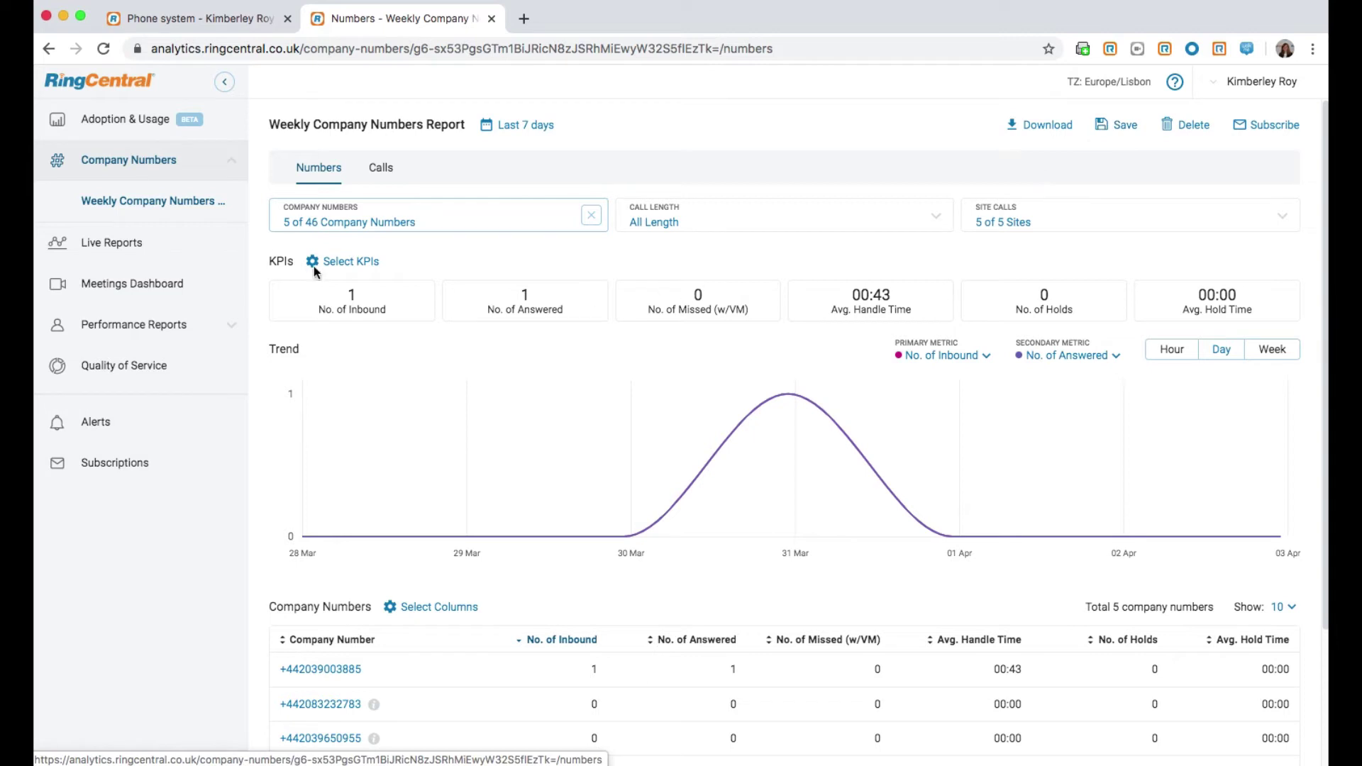
- Open the Standard Performance report and examine its user call trend and per-user table
{"action": "left_click", "coordinate": [135, 327]}
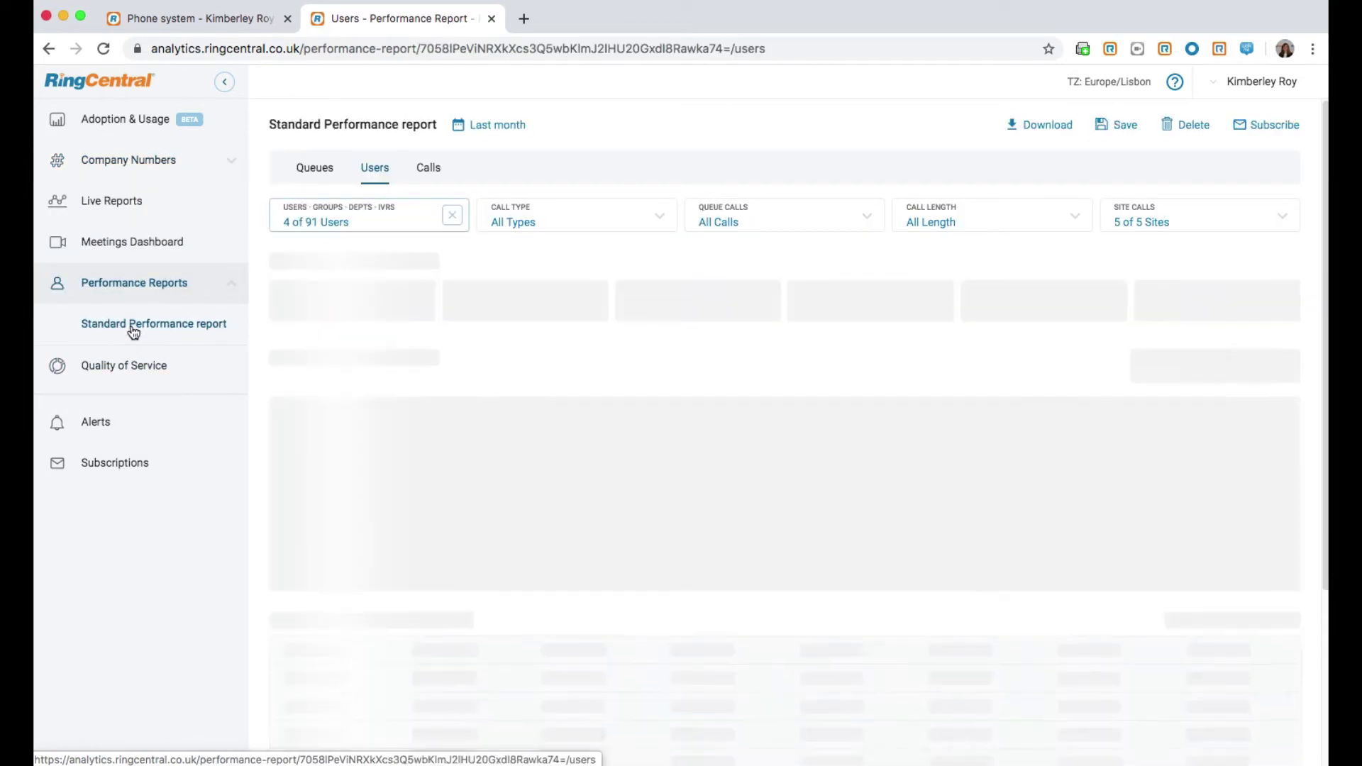
{"action": "scroll", "coordinate": [319, 432], "scroll_direction": "down", "scroll_amount": 2}
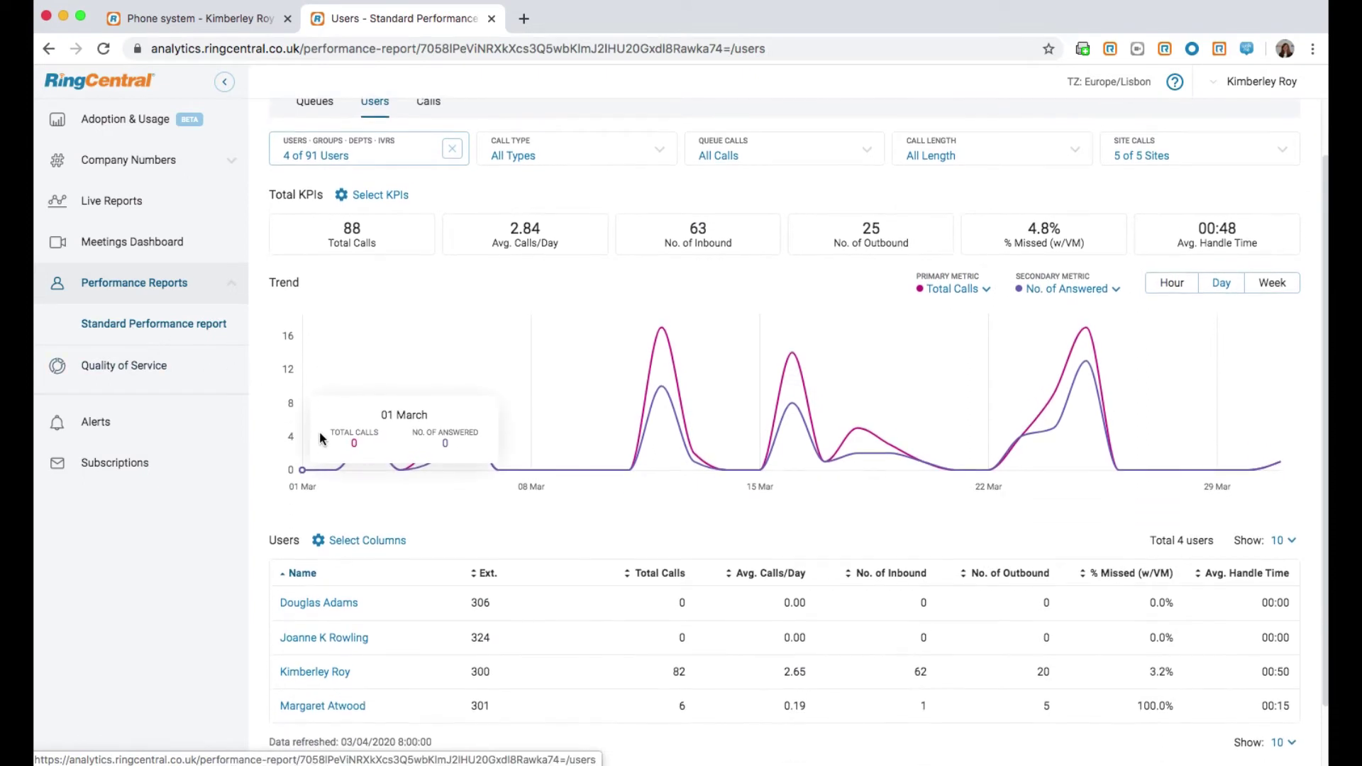
{"action": "scroll", "coordinate": [320, 437], "scroll_direction": "down", "scroll_amount": 1}
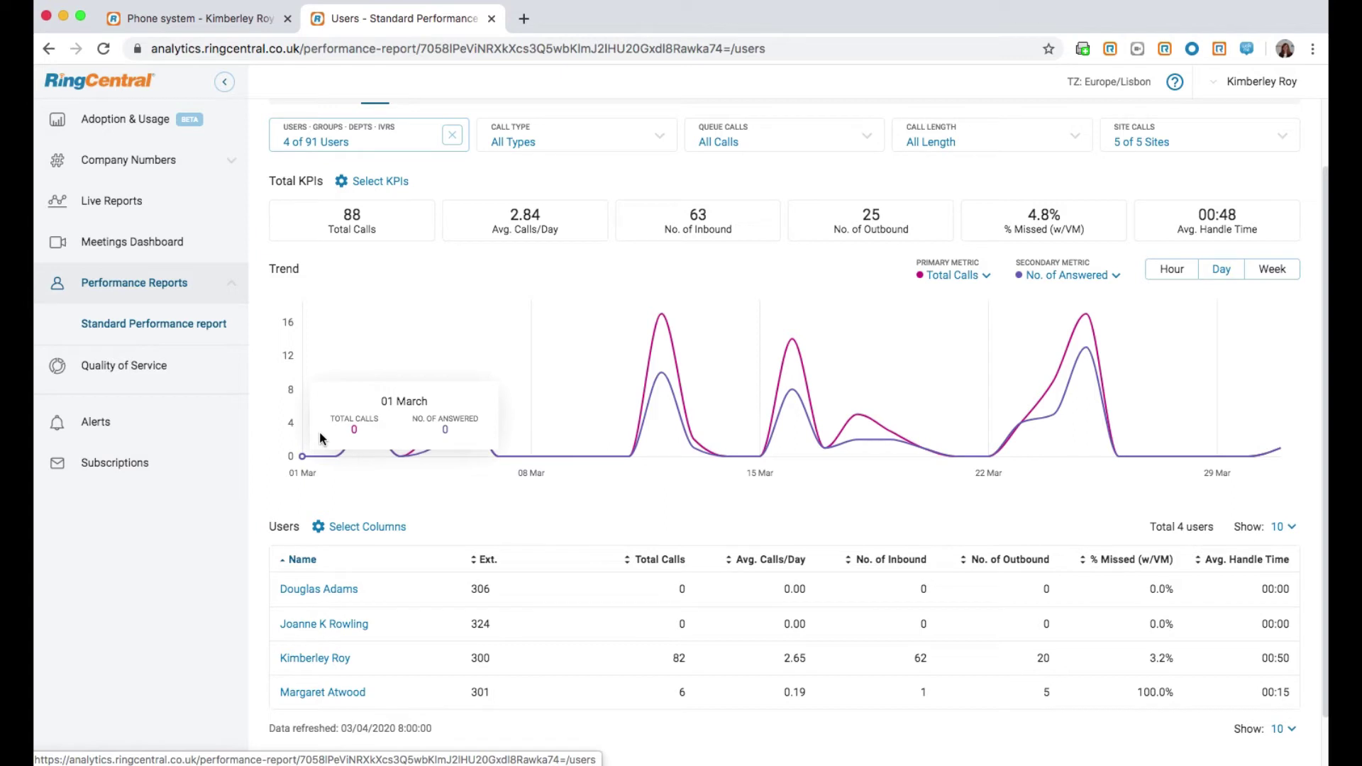
- Review the KPIs and table columns available for the users view without changing the selection
{"action": "left_click", "coordinate": [380, 181]}
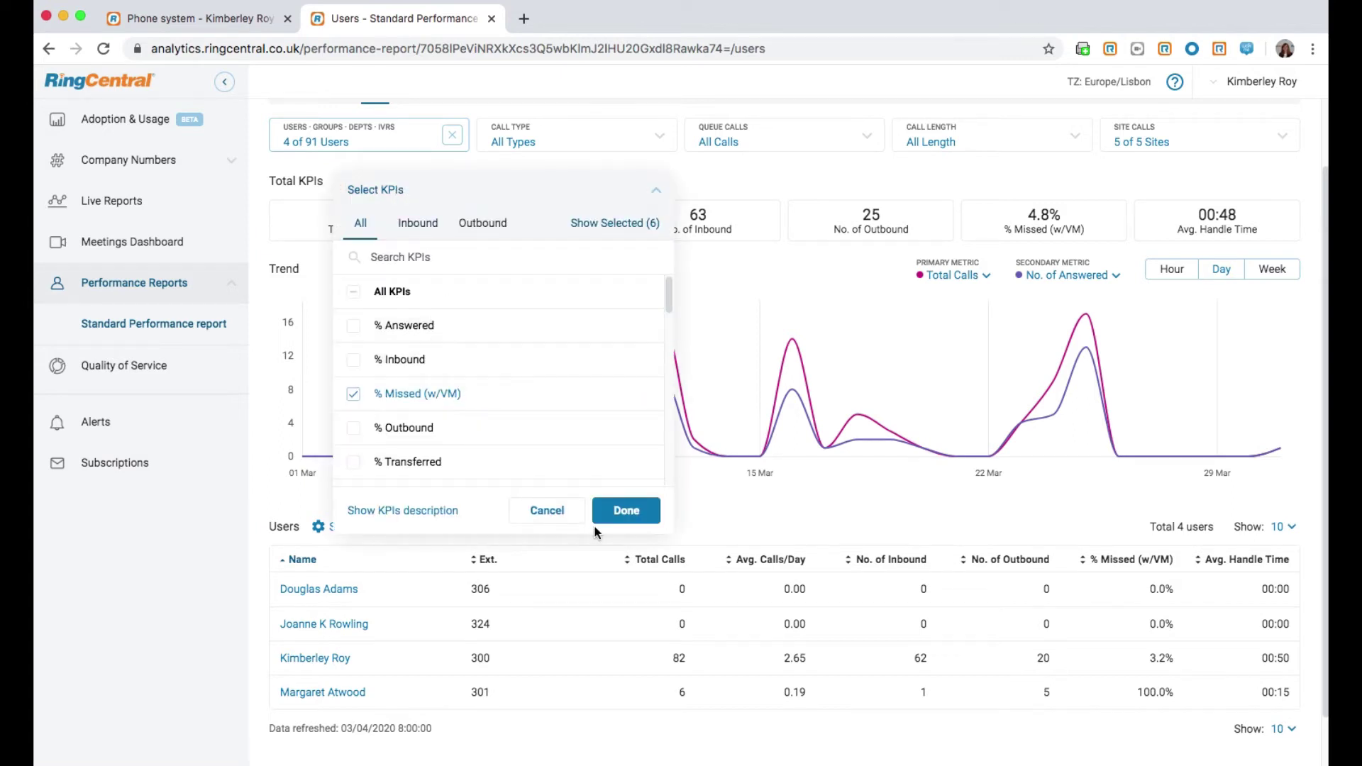
{"action": "left_click", "coordinate": [620, 511]}
{"action": "left_click", "coordinate": [380, 528]}
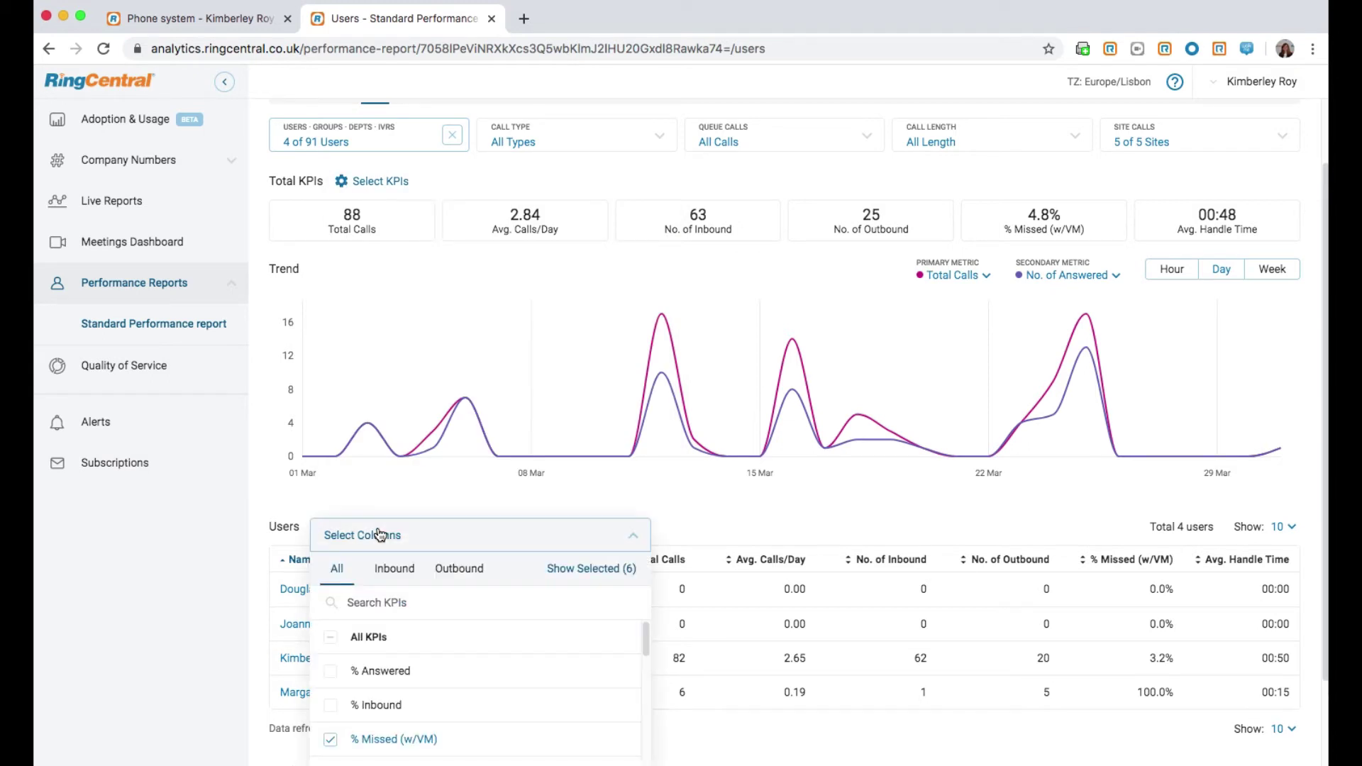
{"action": "scroll", "coordinate": [428, 663], "scroll_direction": "down", "scroll_amount": 5}
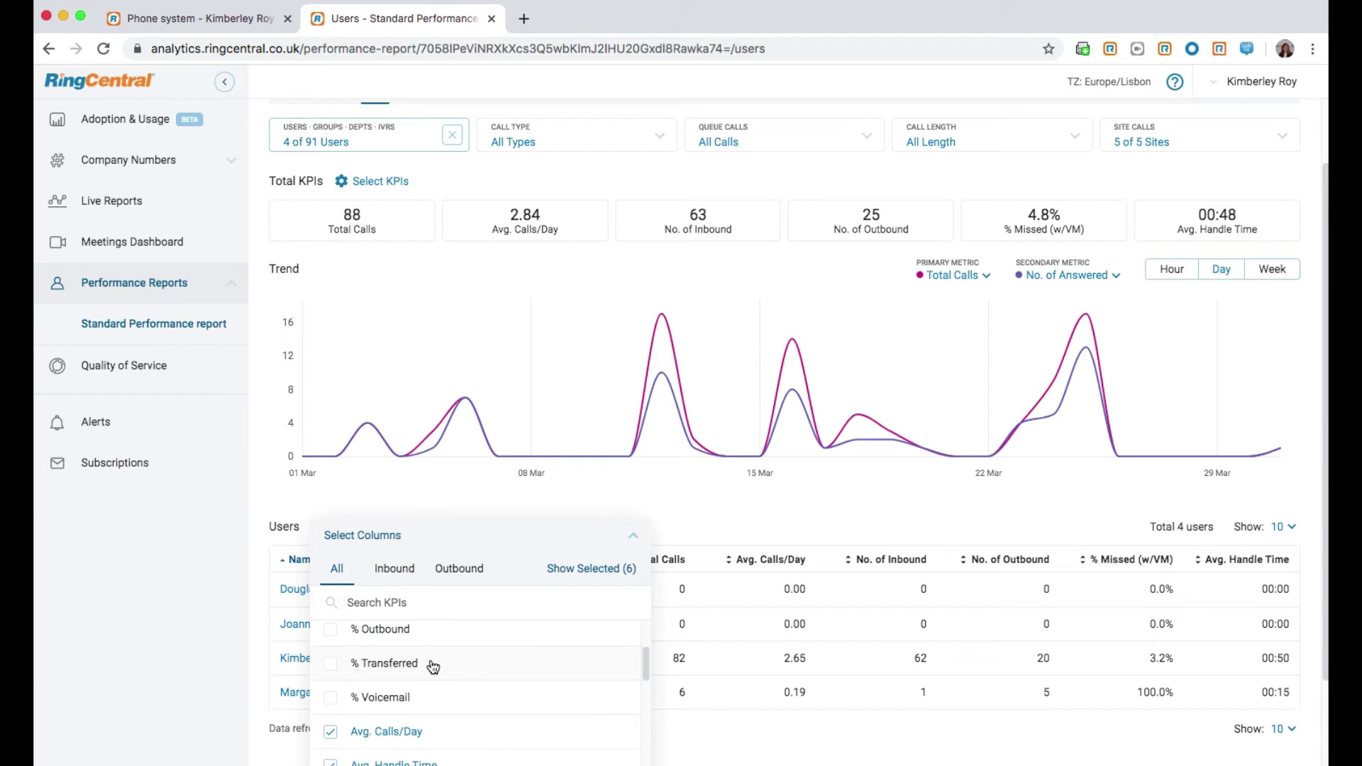
{"action": "scroll", "coordinate": [433, 667], "scroll_direction": "down", "scroll_amount": 4}
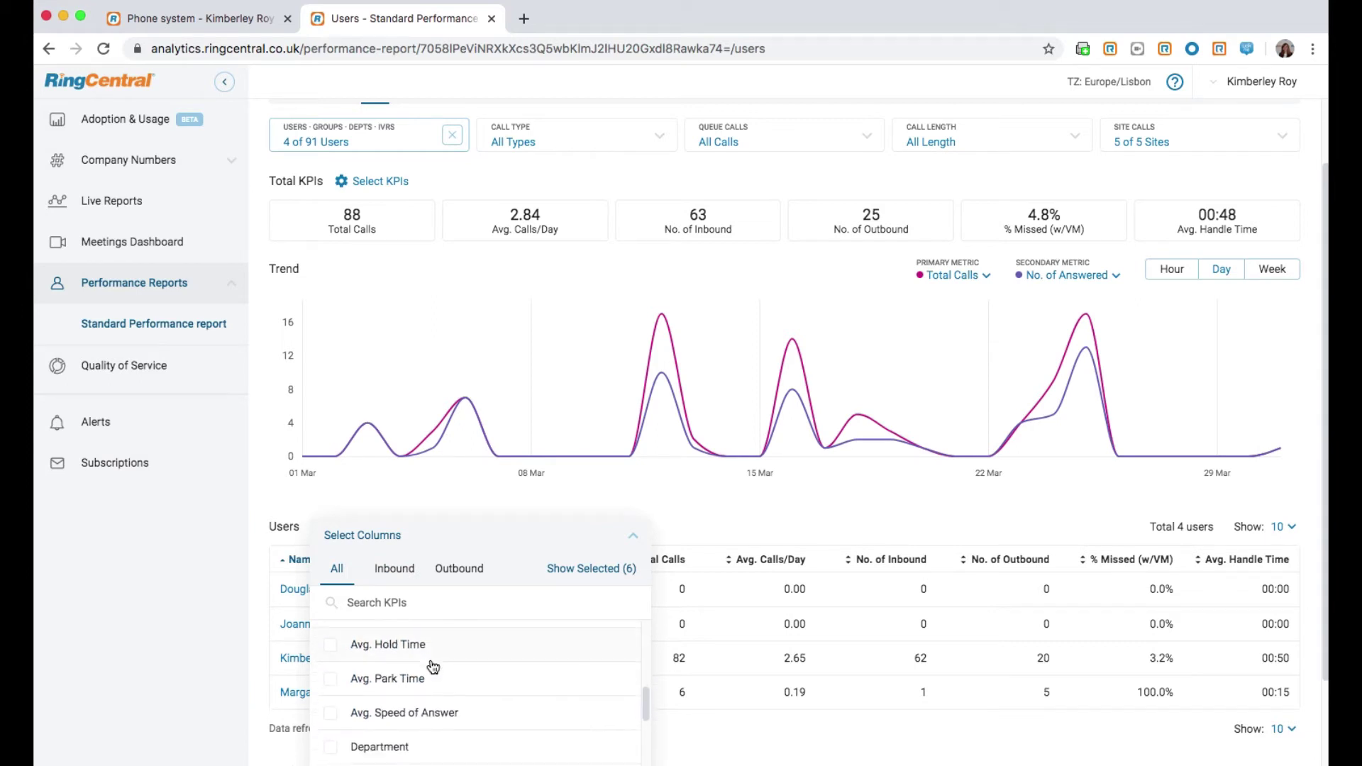
{"action": "left_click", "coordinate": [479, 488]}
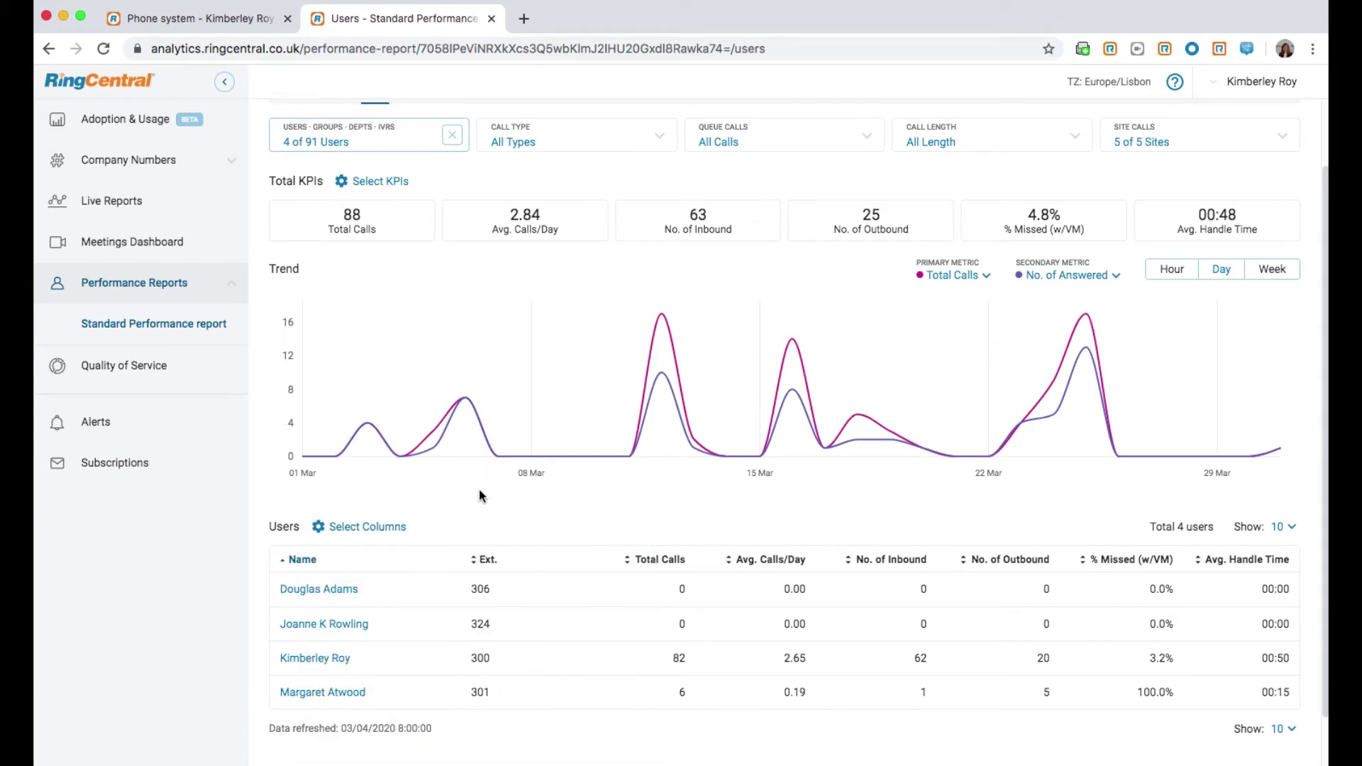
{"action": "scroll", "coordinate": [403, 256], "scroll_direction": "up", "scroll_amount": 2}
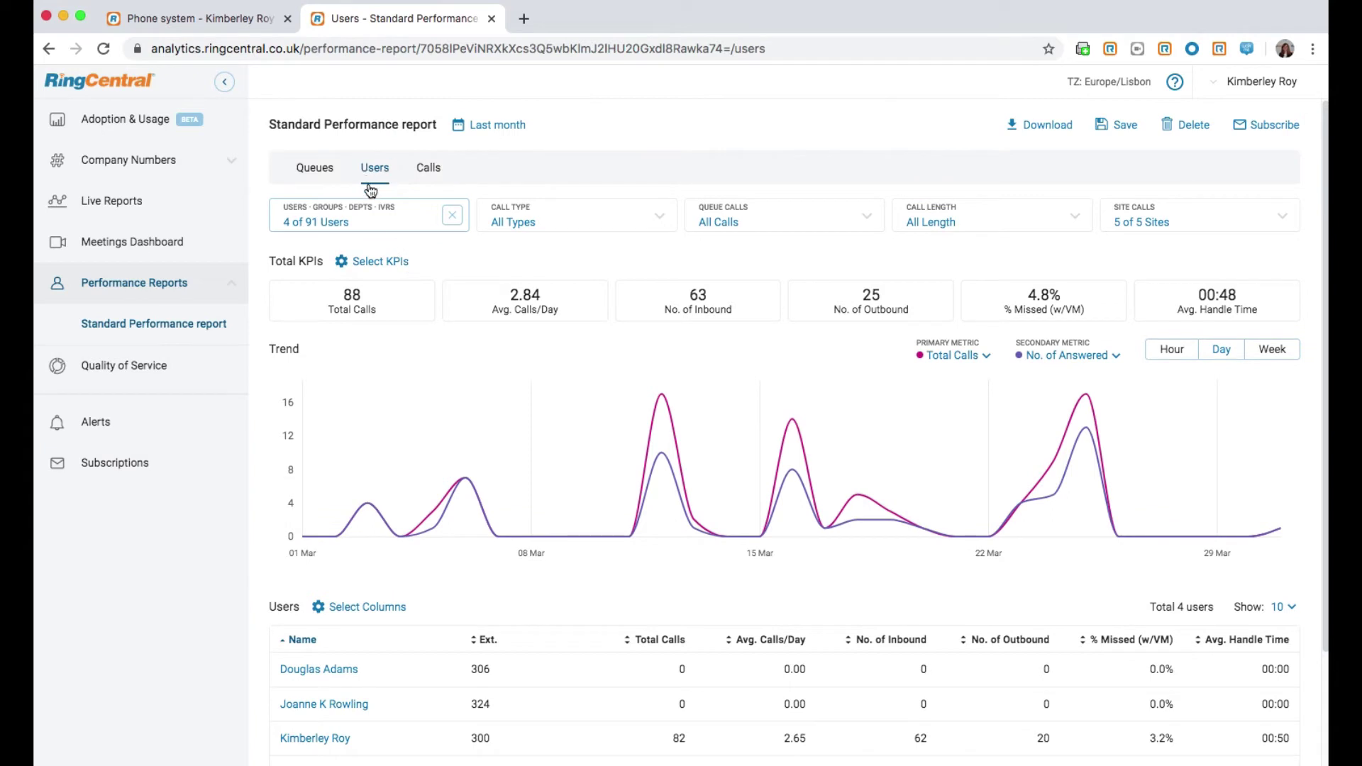
- View the queue performance figures and drill into the Sales Team queue to see its users
{"action": "left_click", "coordinate": [316, 168]}
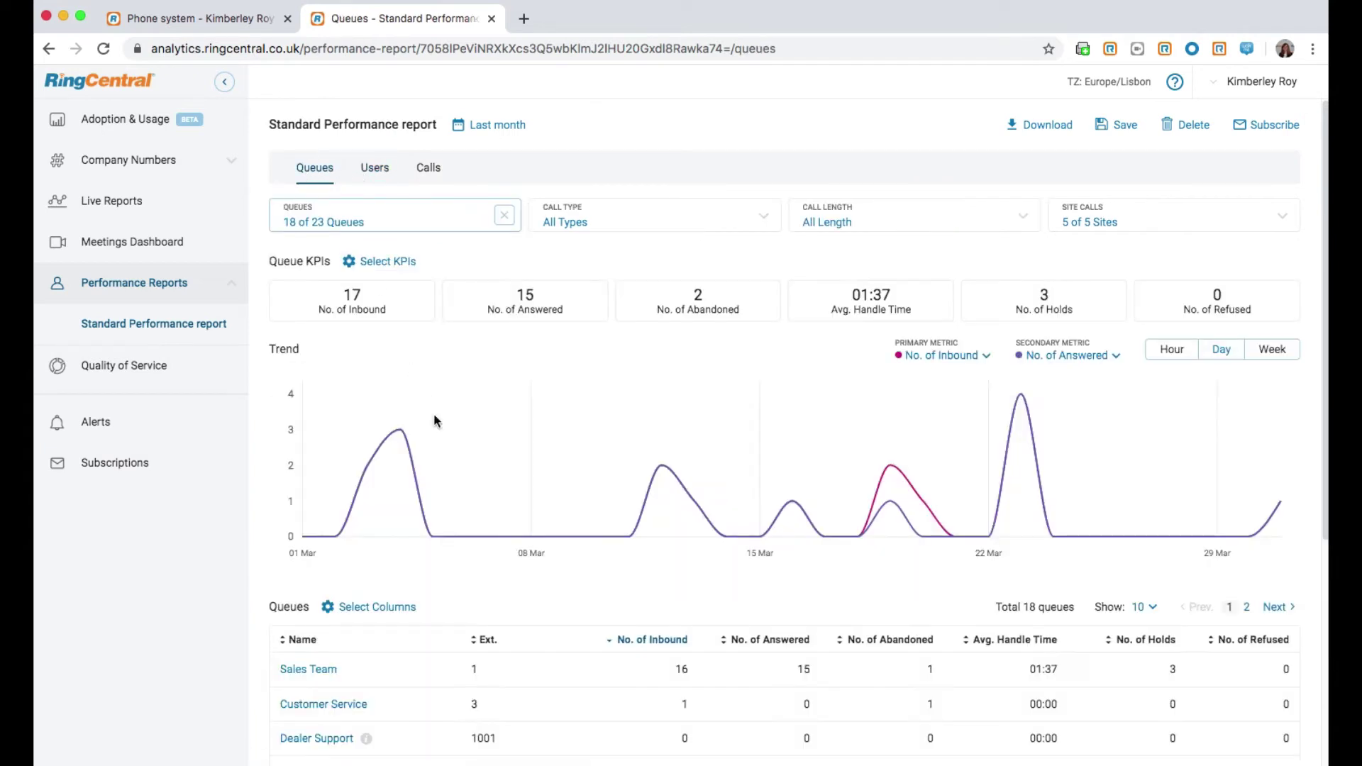
{"action": "scroll", "coordinate": [457, 467], "scroll_direction": "down", "scroll_amount": 2}
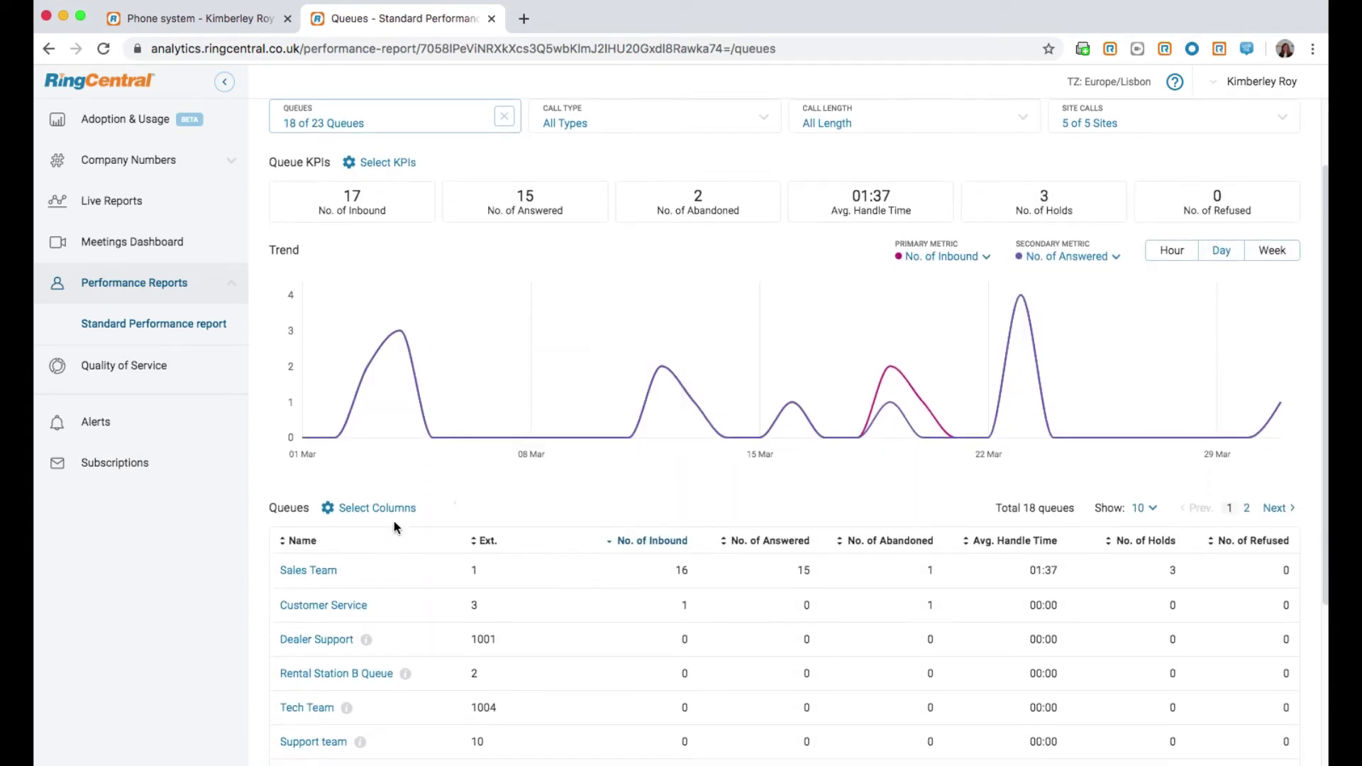
{"action": "left_click", "coordinate": [310, 571]}
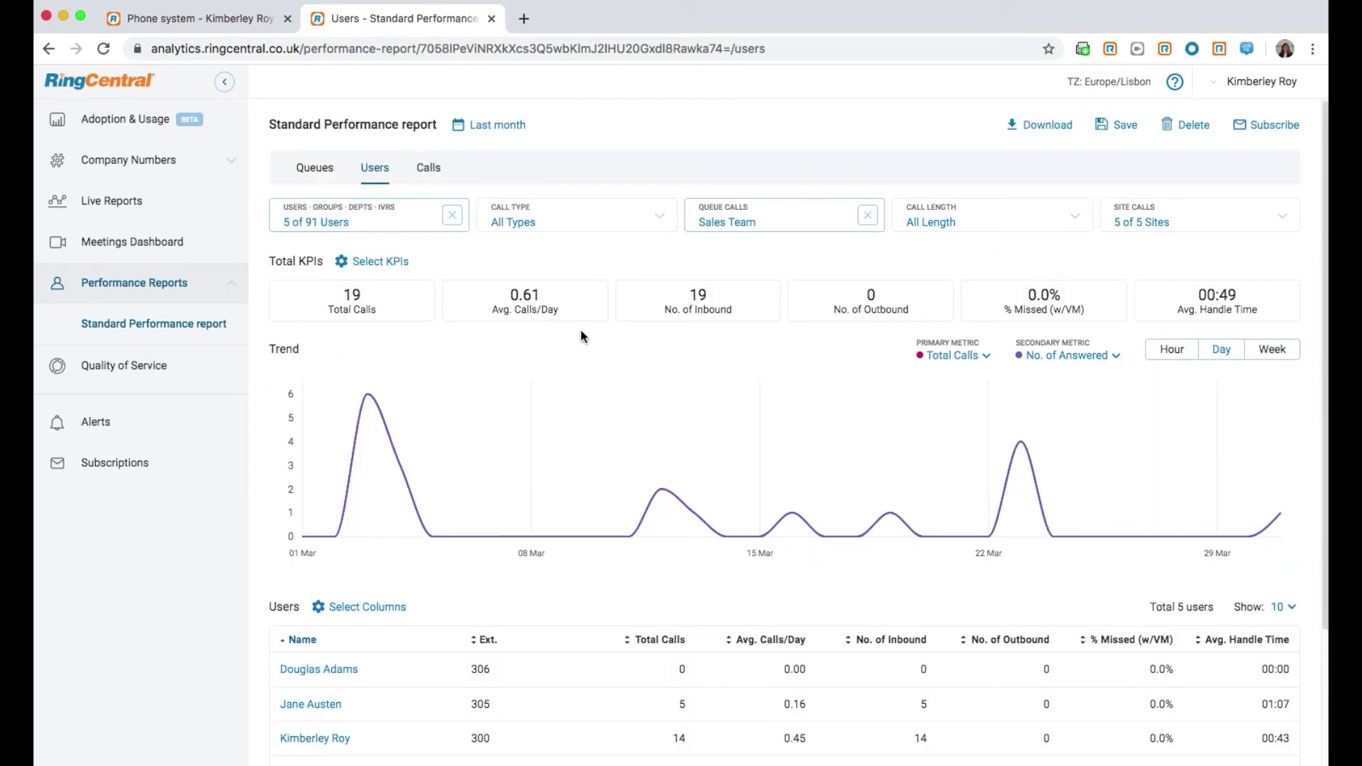
- Go to page 4 of the report's call list and expand the 23/03/2020 11:11 inbound call to examine its call path
{"action": "left_click", "coordinate": [429, 168]}
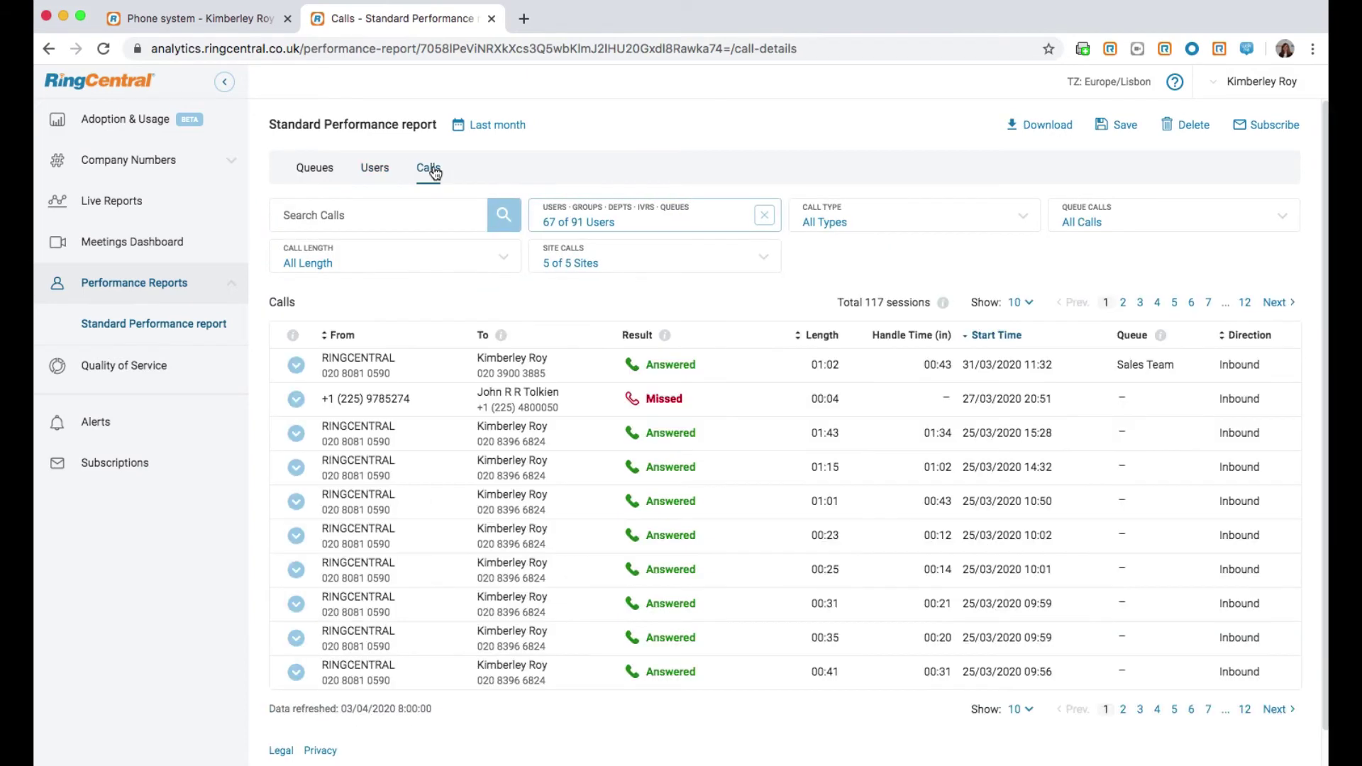
{"action": "left_click", "coordinate": [1158, 709]}
{"action": "scroll", "coordinate": [479, 596], "scroll_direction": "down", "scroll_amount": 2}
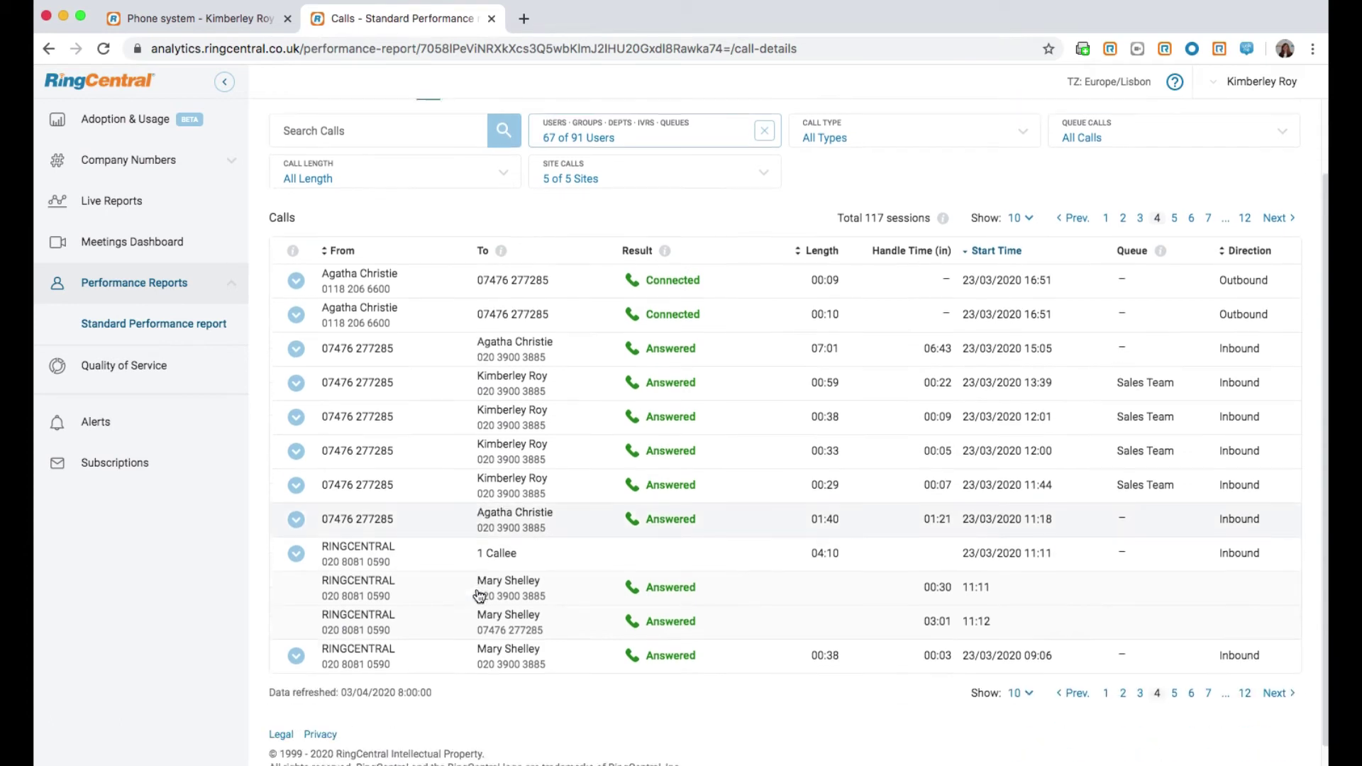
{"action": "left_click", "coordinate": [412, 554]}
{"action": "scroll", "coordinate": [622, 594], "scroll_direction": "down", "scroll_amount": 2}
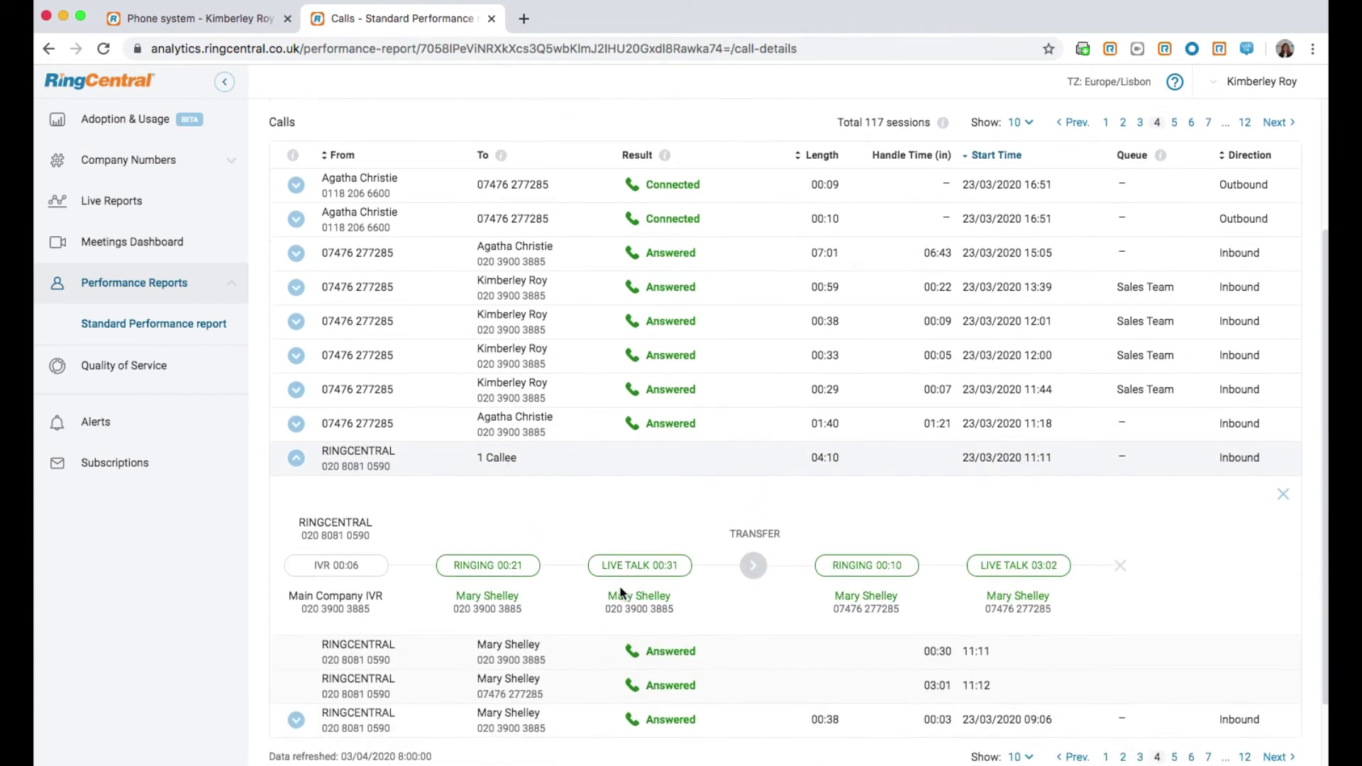
{"action": "scroll", "coordinate": [622, 592], "scroll_direction": "down", "scroll_amount": 2}
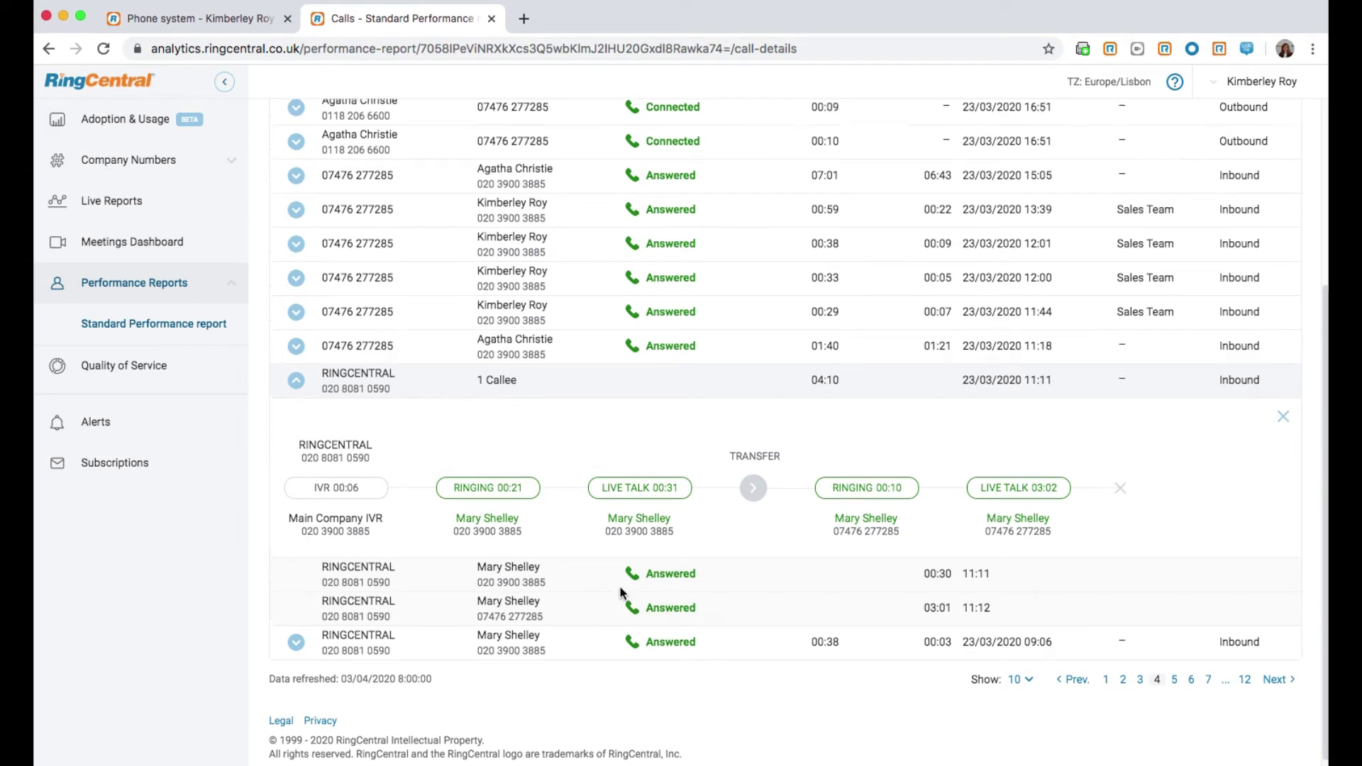
{"action": "scroll", "coordinate": [620, 589], "scroll_direction": "up", "scroll_amount": 5}
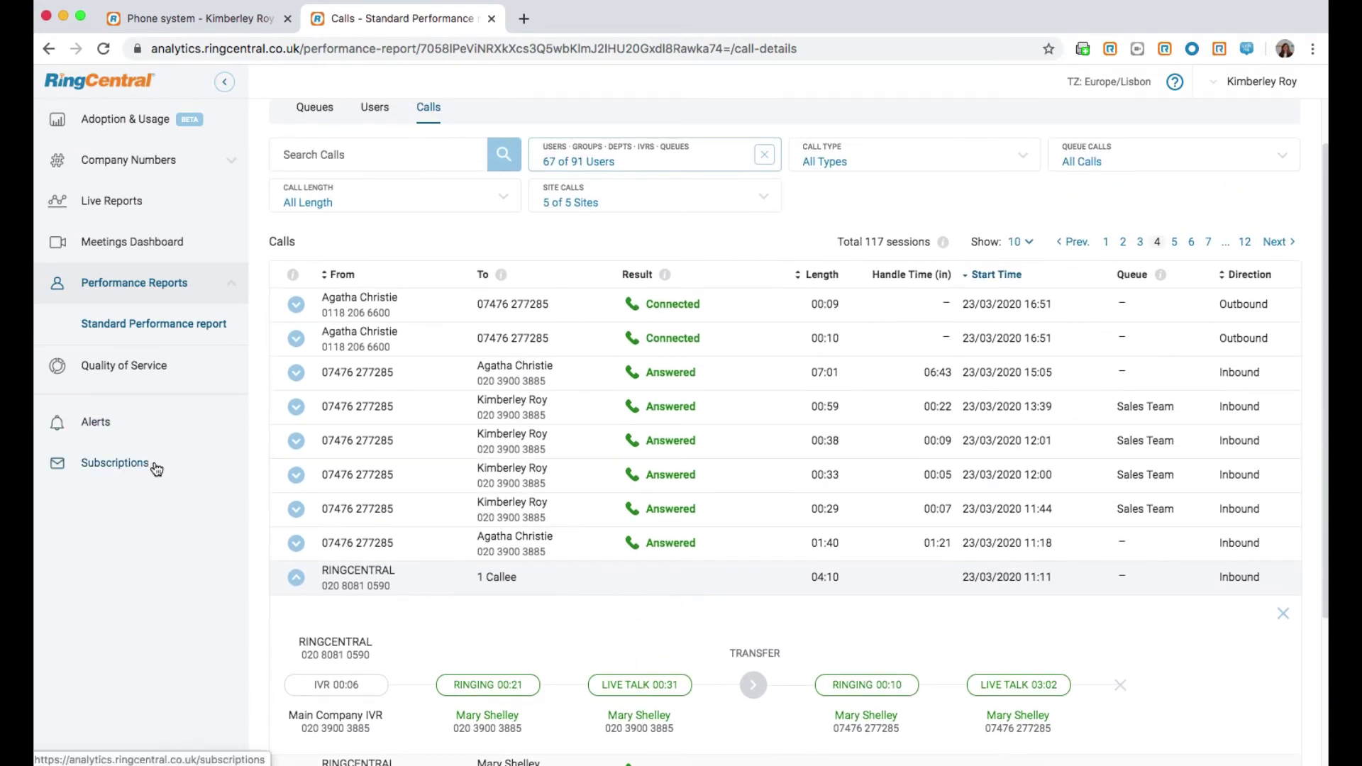
- Open the Standard Performance Report Update subscription for editing and look at its delivery frequency options
{"action": "left_click", "coordinate": [157, 467]}
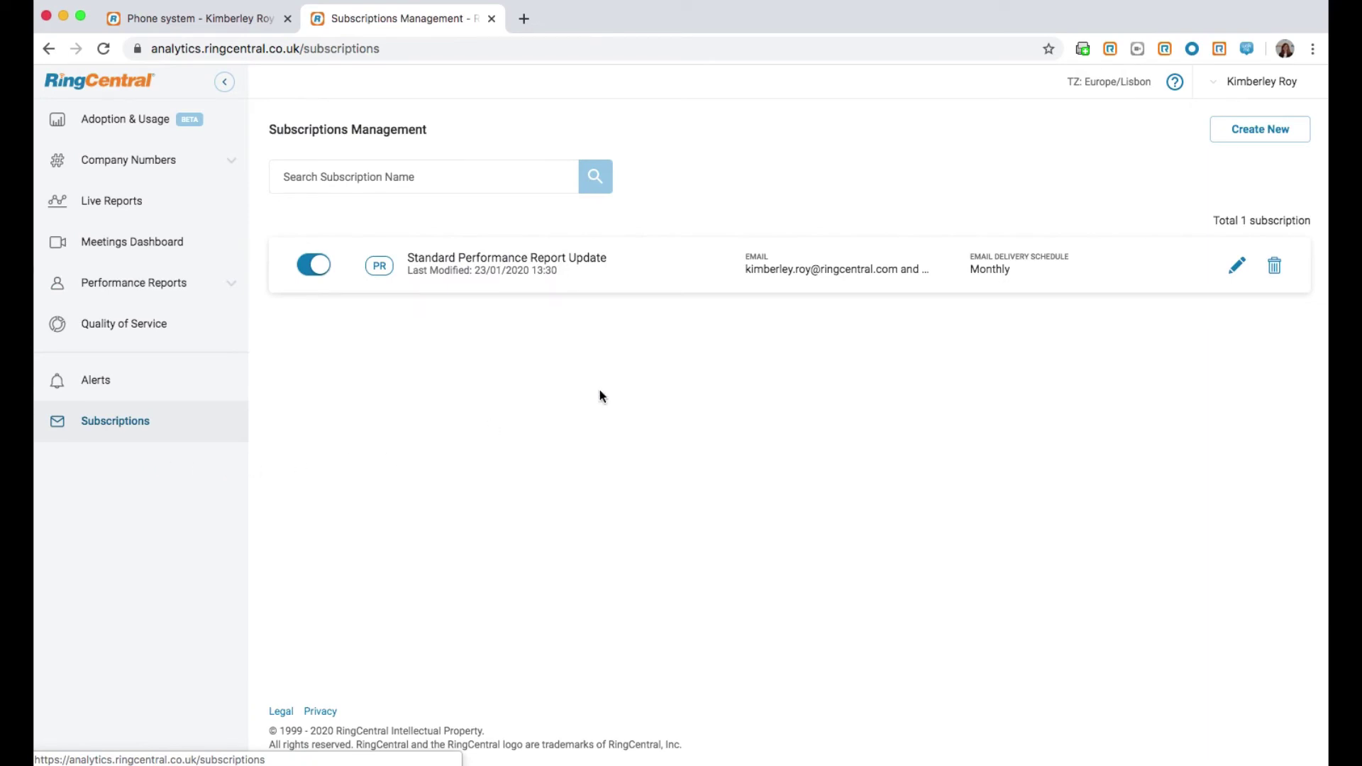
{"action": "left_click", "coordinate": [1238, 268]}
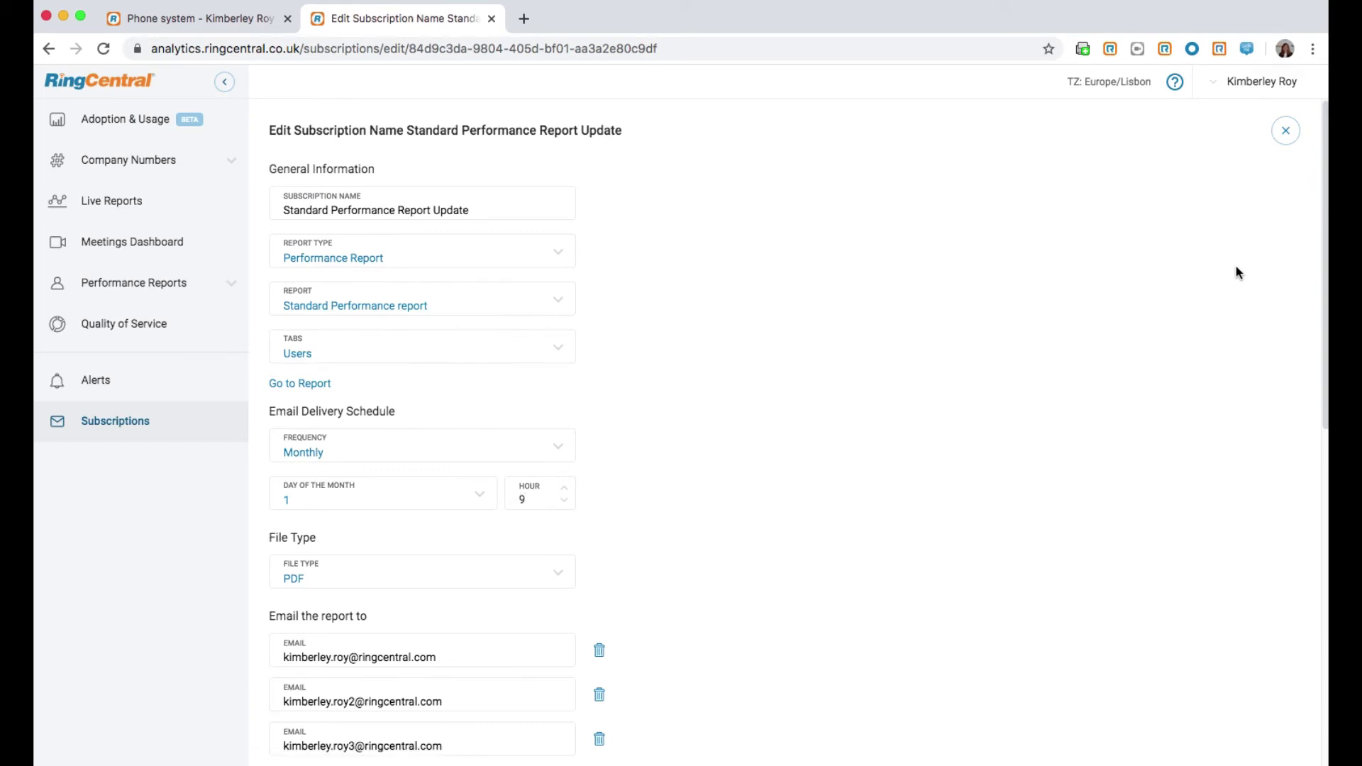
{"action": "left_click", "coordinate": [567, 441]}
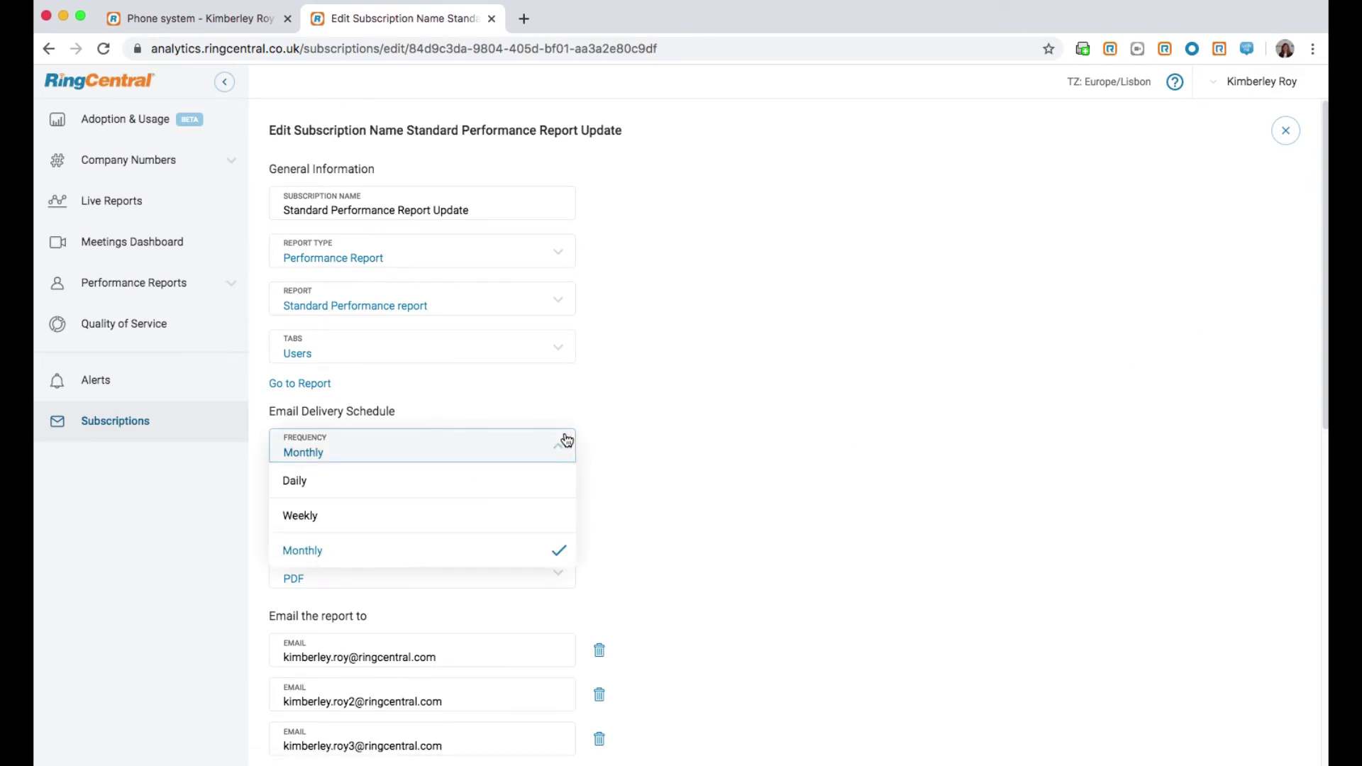
{"action": "left_click", "coordinate": [638, 399]}
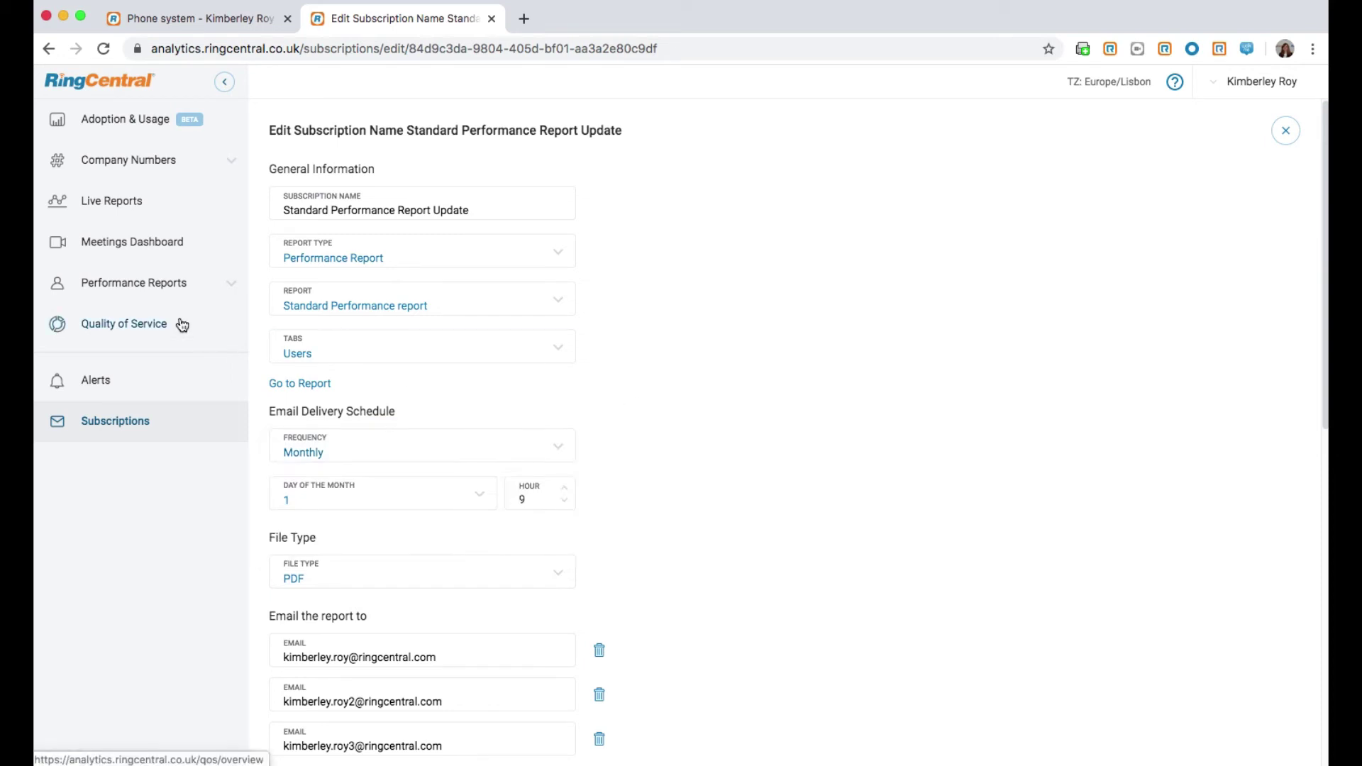
- Set the Quality of Service overview's date range to 20/03/2020 through 03/04/2020
{"action": "left_click", "coordinate": [157, 327]}
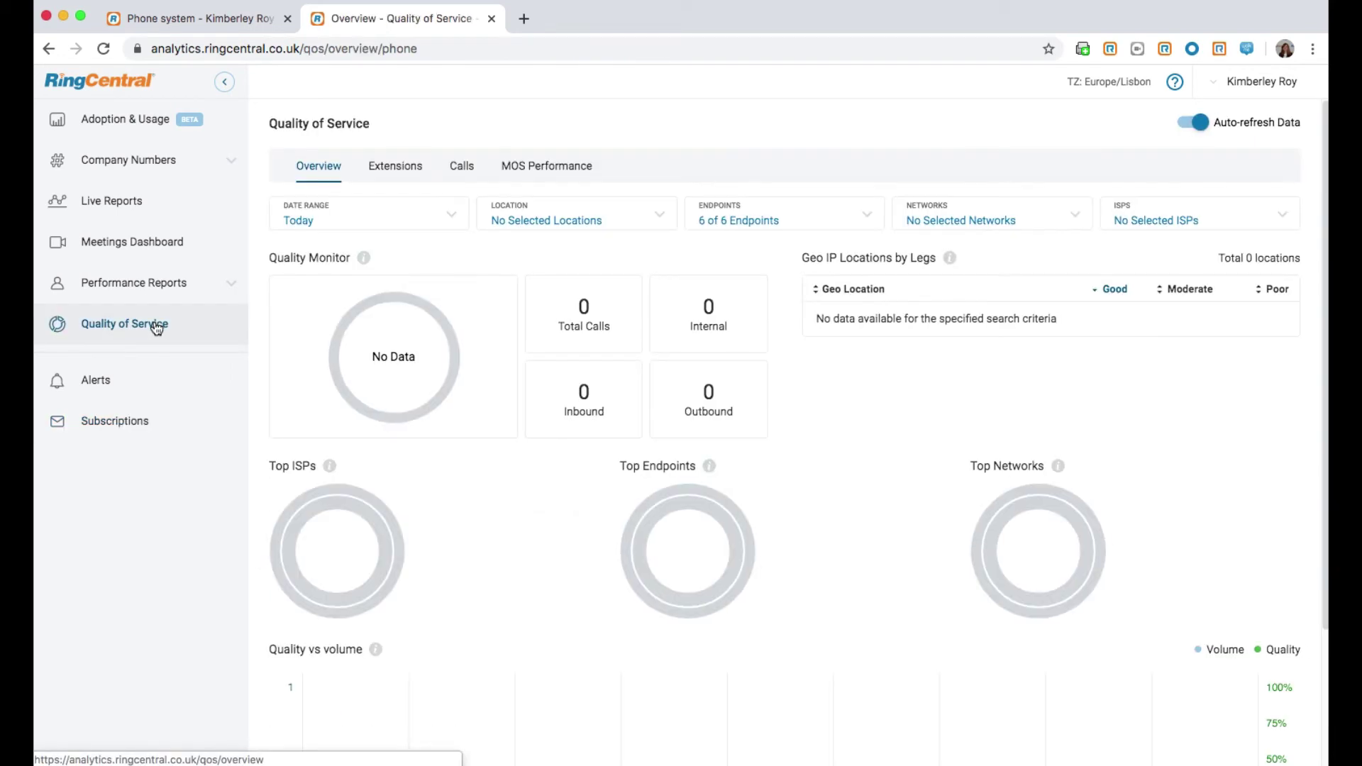
{"action": "left_click", "coordinate": [440, 219]}
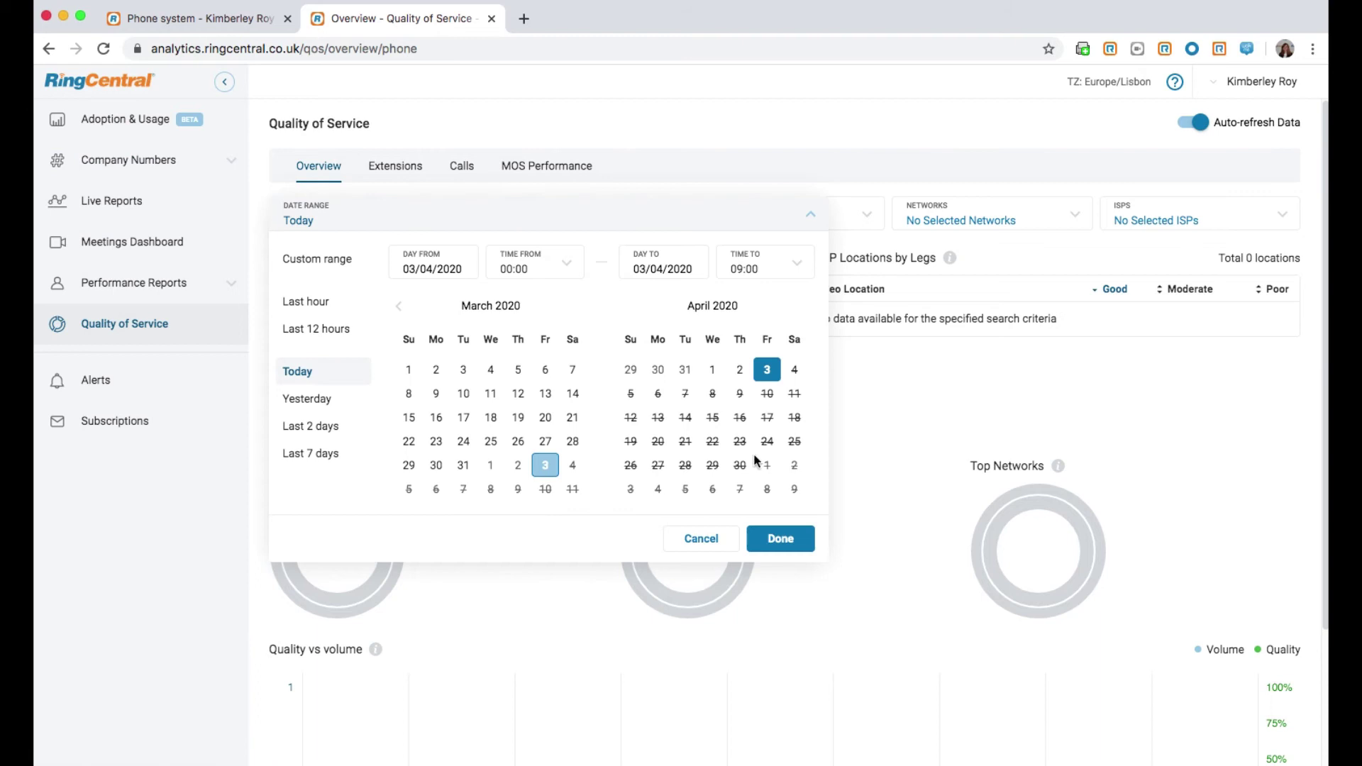
{"action": "left_click", "coordinate": [768, 370]}
{"action": "left_click", "coordinate": [545, 417]}
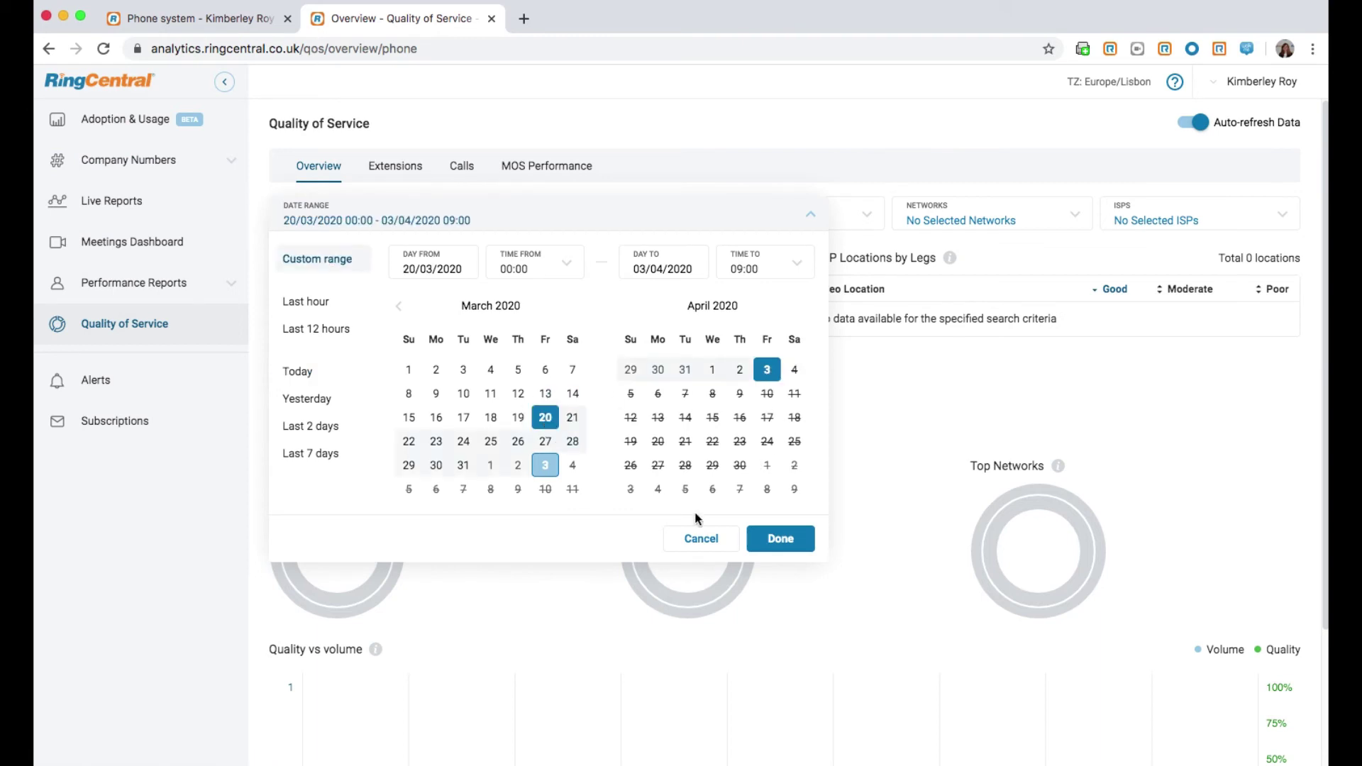
{"action": "left_click", "coordinate": [769, 541]}
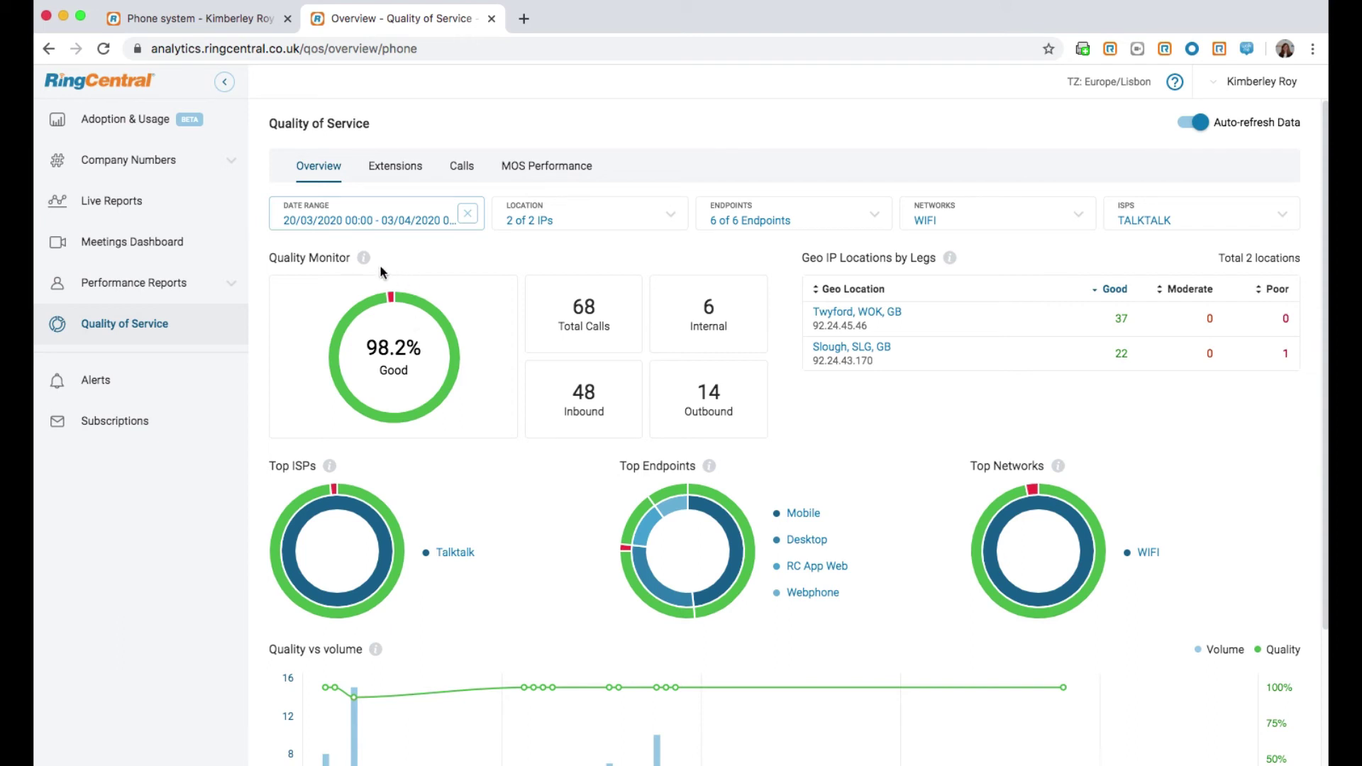
- Drill into the poor-quality portion of the Quality Monitor chart and examine the poor call's packet loss, jitter and device details
{"action": "mouse_move", "coordinate": [392, 303]}
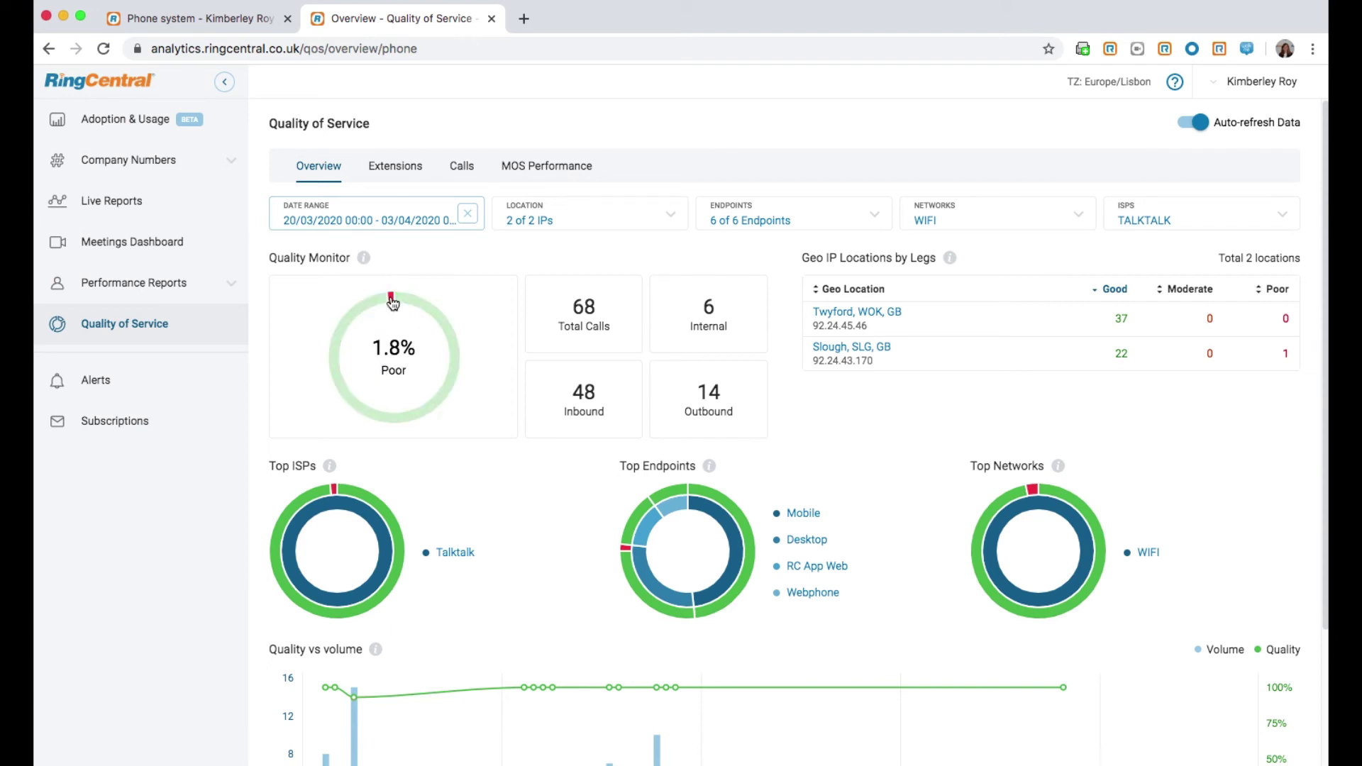
{"action": "left_click", "coordinate": [392, 298]}
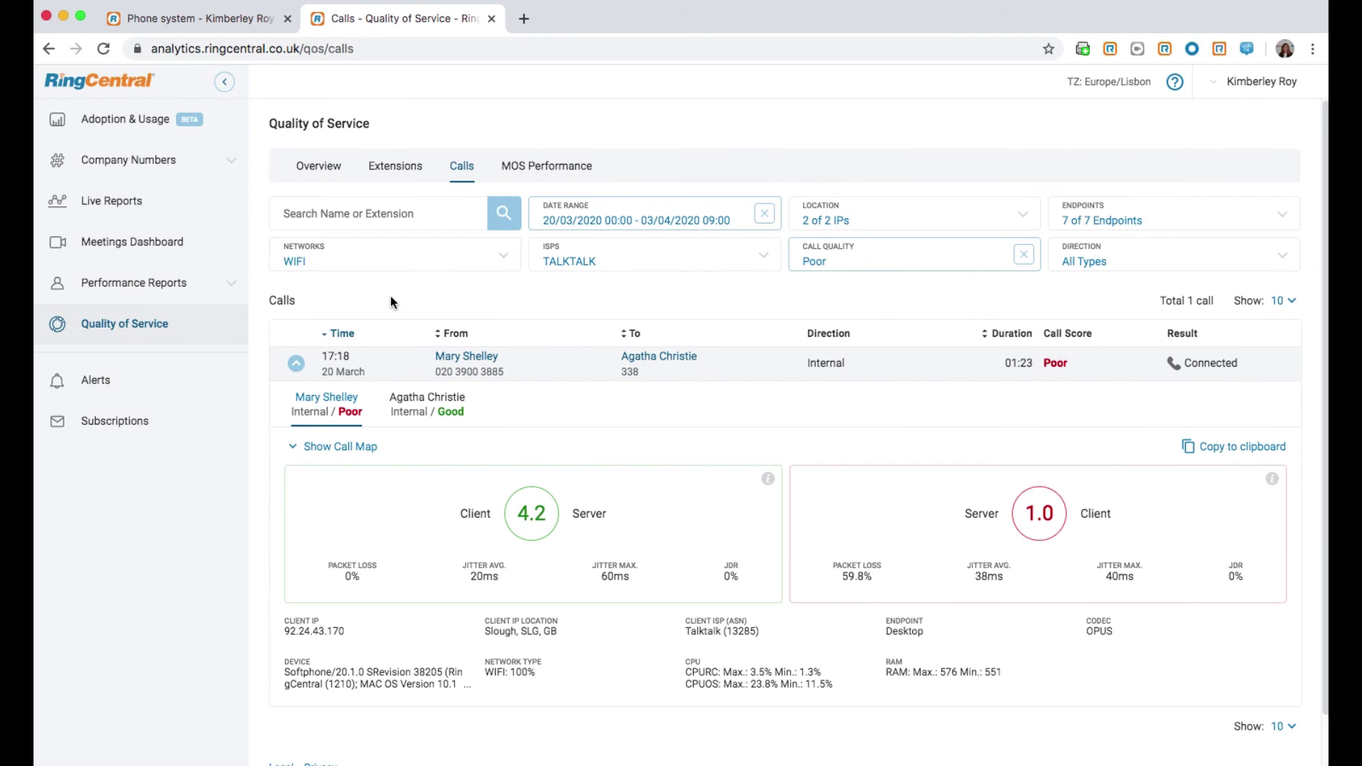
{"action": "scroll", "coordinate": [491, 444], "scroll_direction": "down", "scroll_amount": 1}
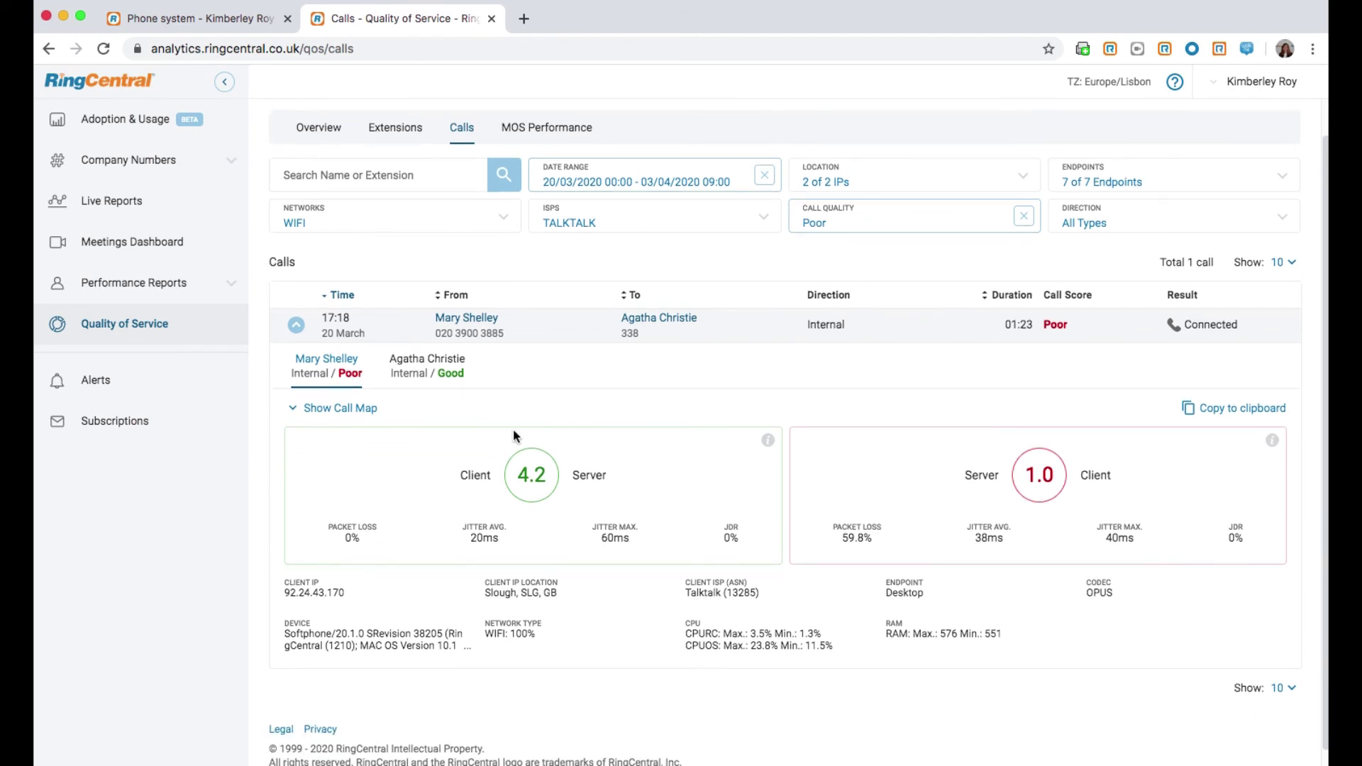
{"action": "scroll", "coordinate": [514, 431], "scroll_direction": "down", "scroll_amount": 1}
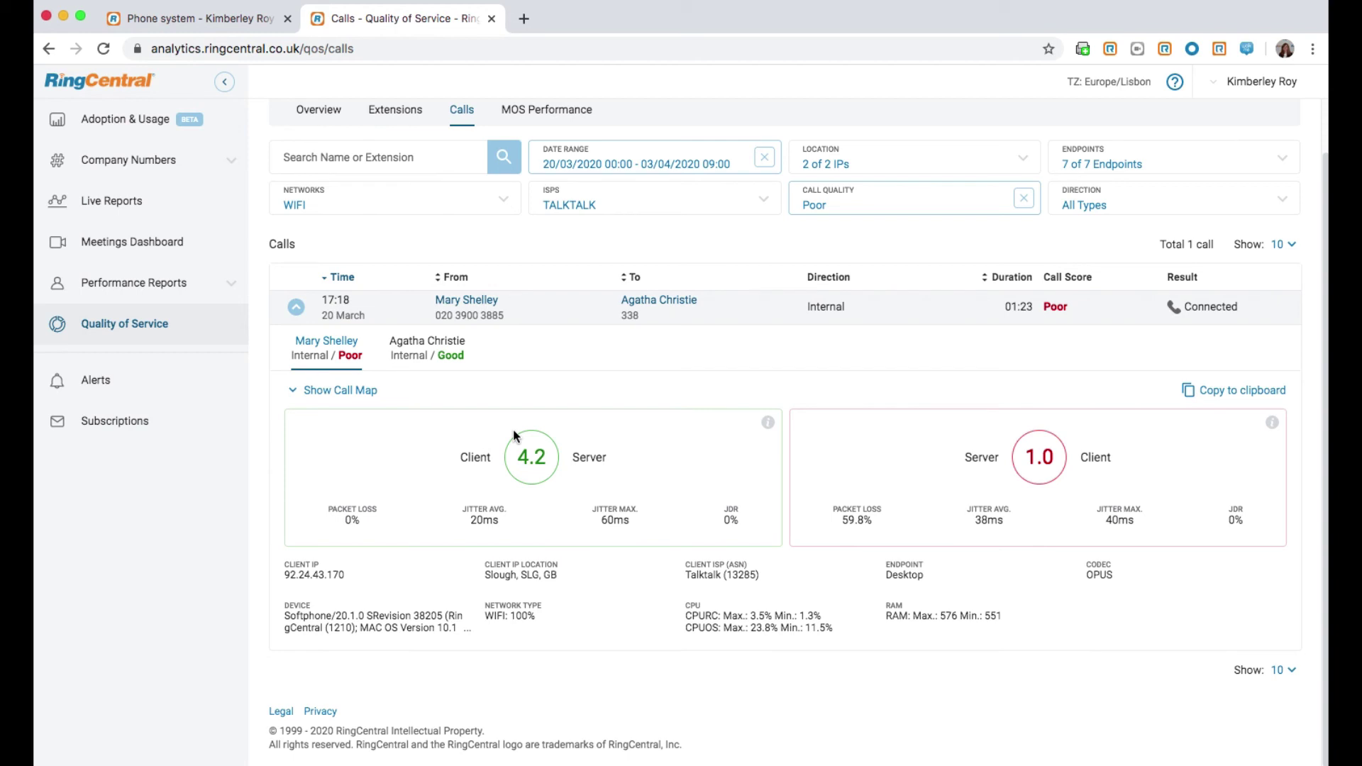
{"action": "scroll", "coordinate": [609, 447], "scroll_direction": "up", "scroll_amount": 3}
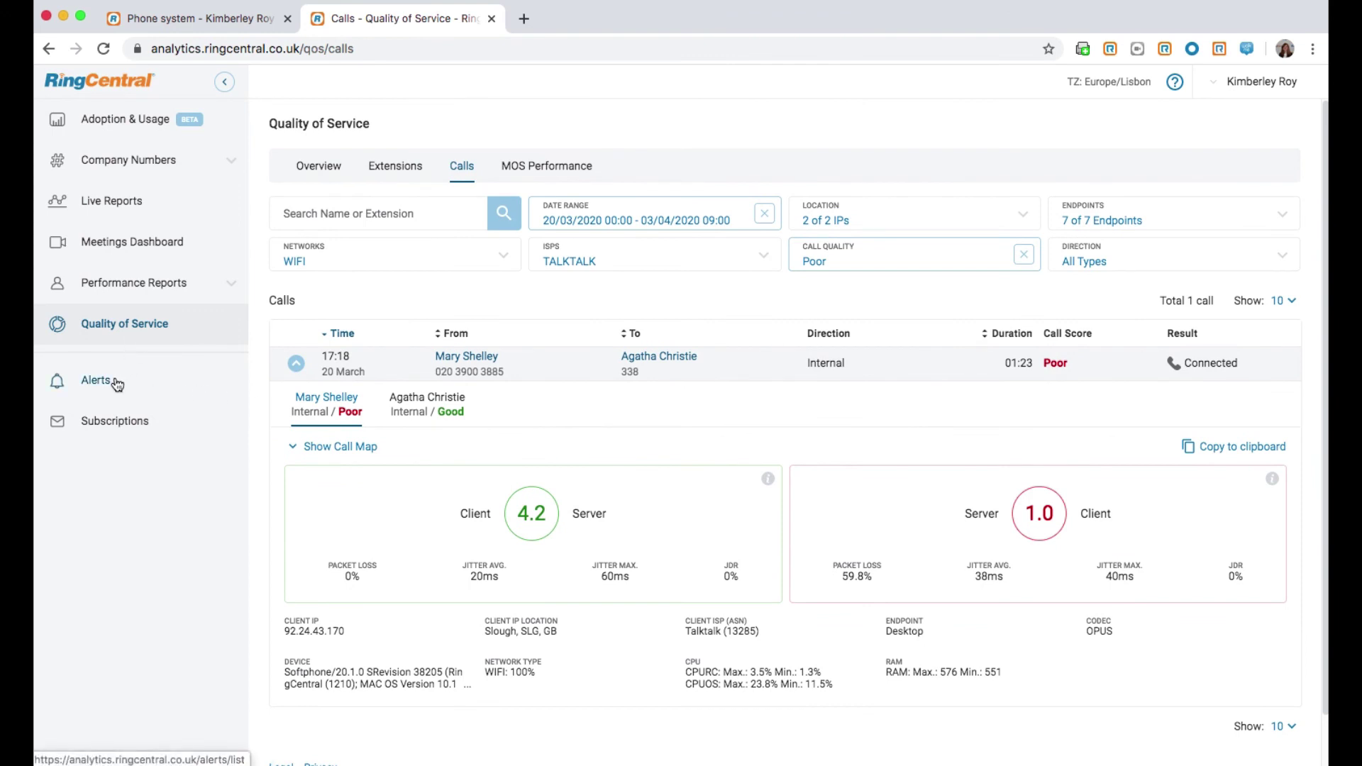
- Open the Live Reports section
{"action": "left_click", "coordinate": [139, 203]}
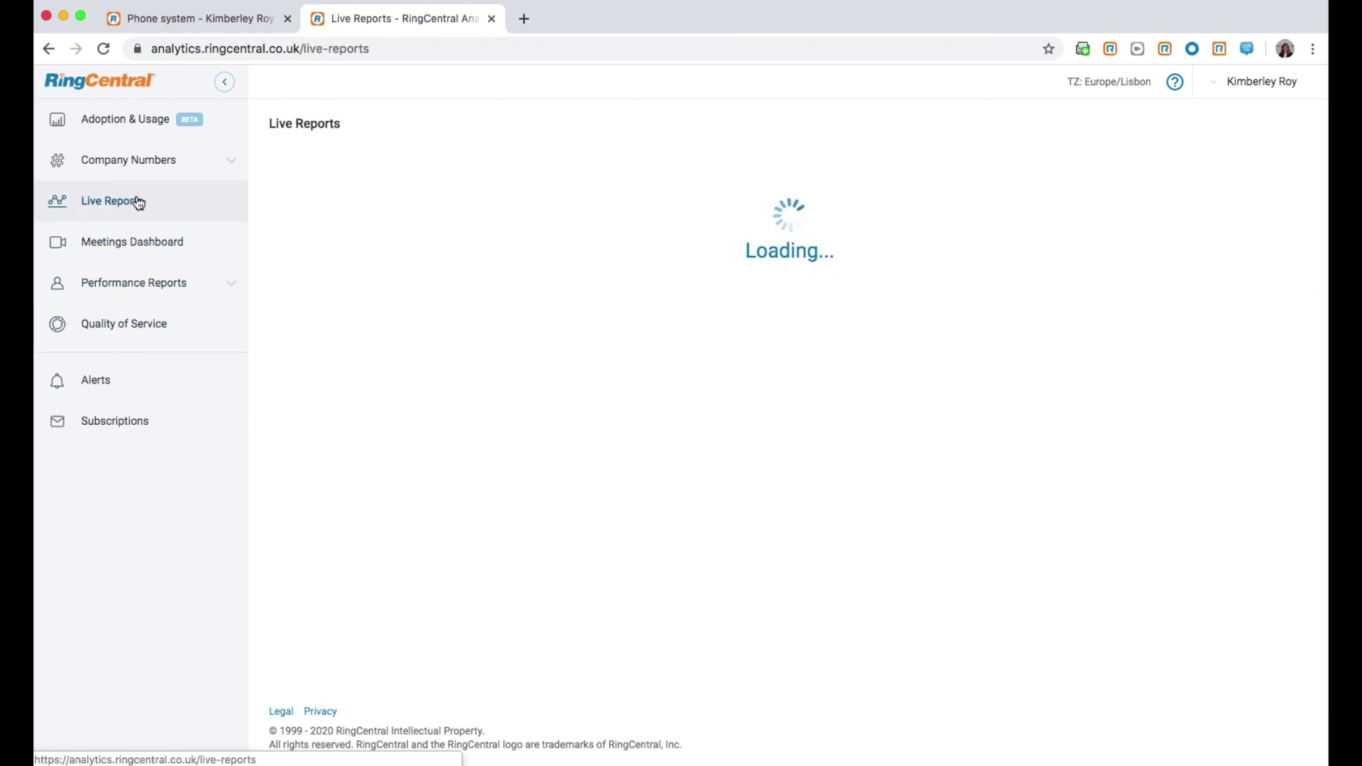